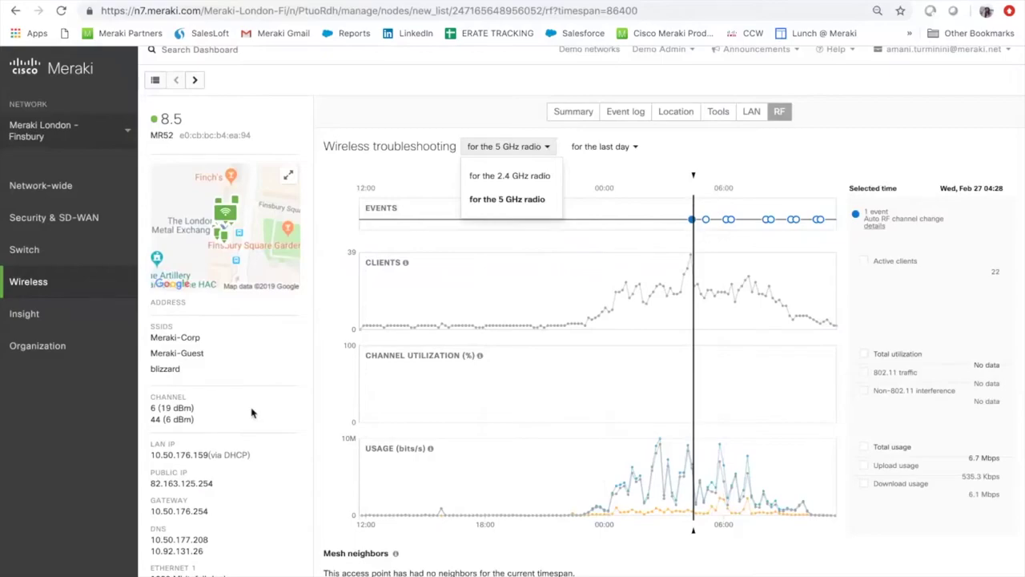
Open switch port 11, which connects access point 8.5, and review its traffic, configuration and status
scroll(252, 412, "down", 2)
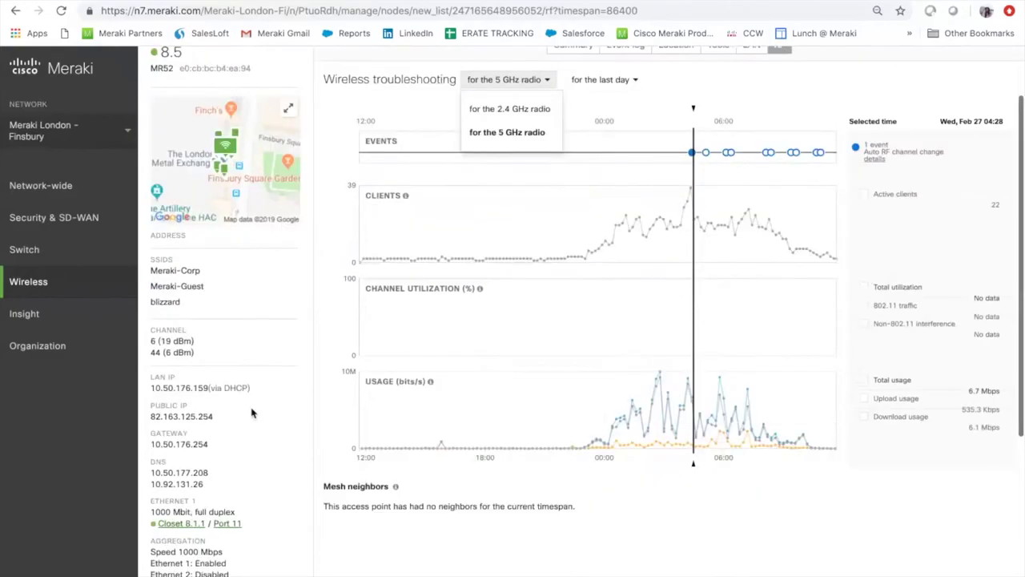
left_click(227, 525)
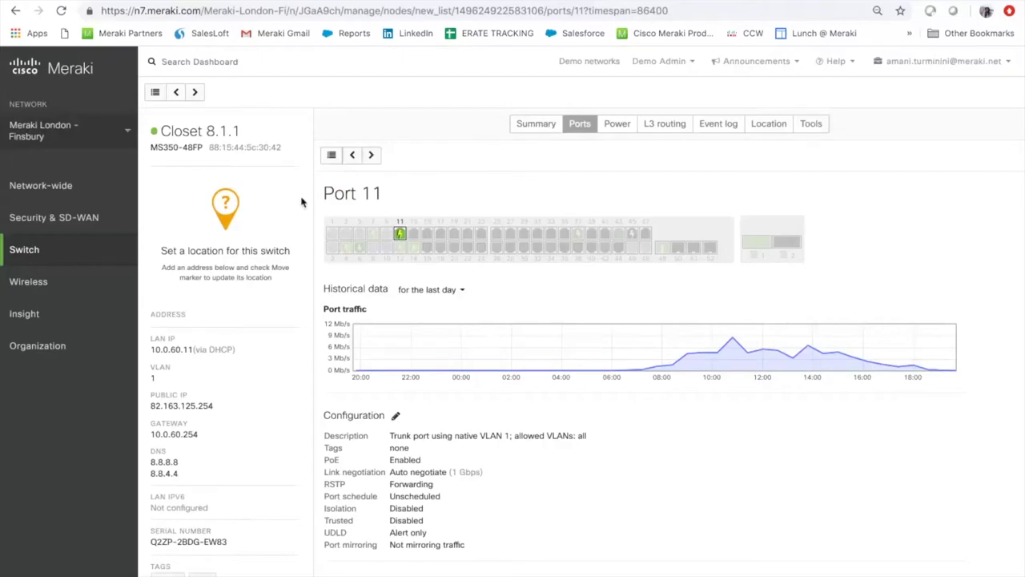
scroll(301, 202, "down", 2)
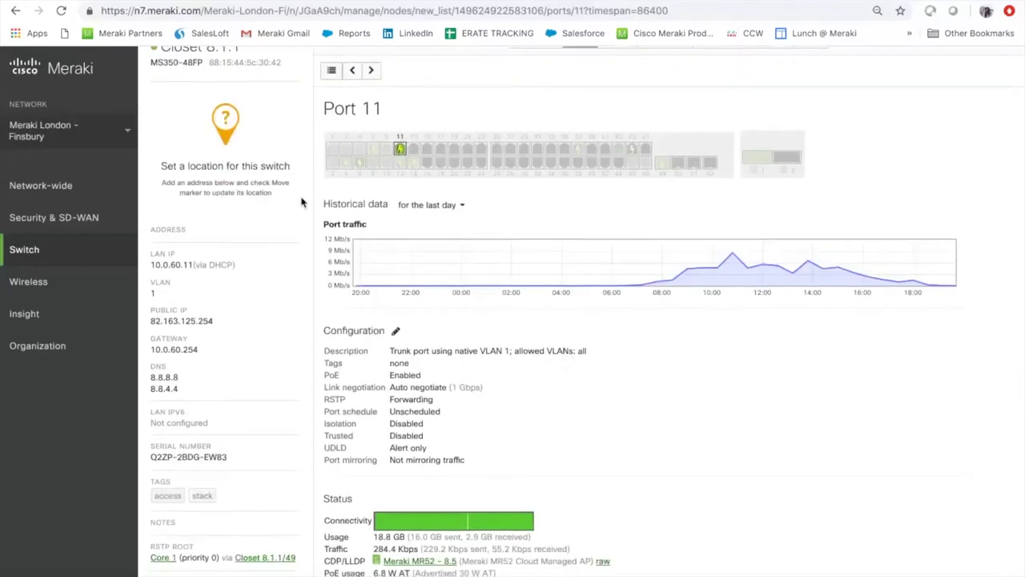
scroll(301, 202, "down", 2)
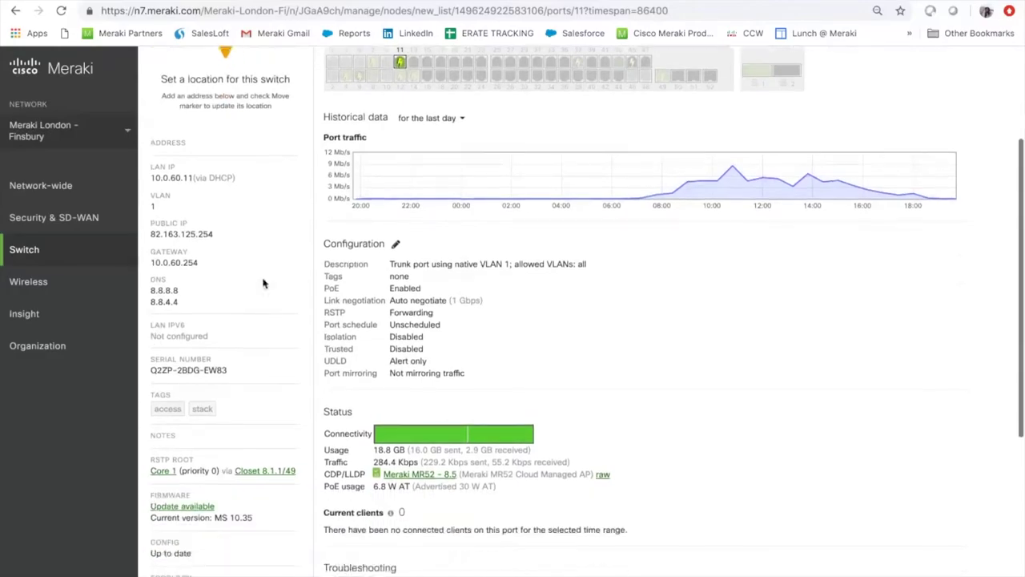
scroll(243, 376, "down", 2)
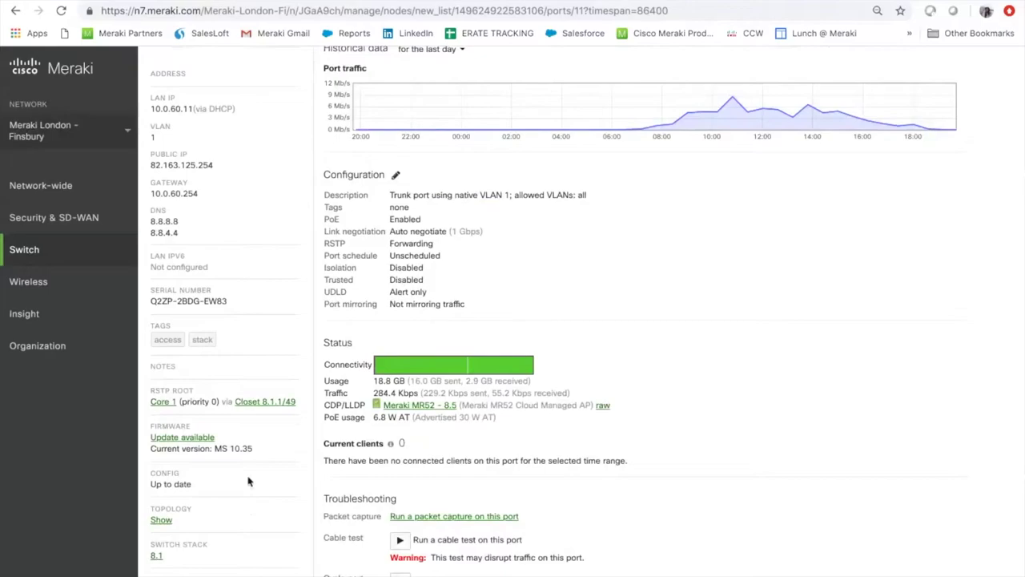
scroll(255, 485, "down", 1)
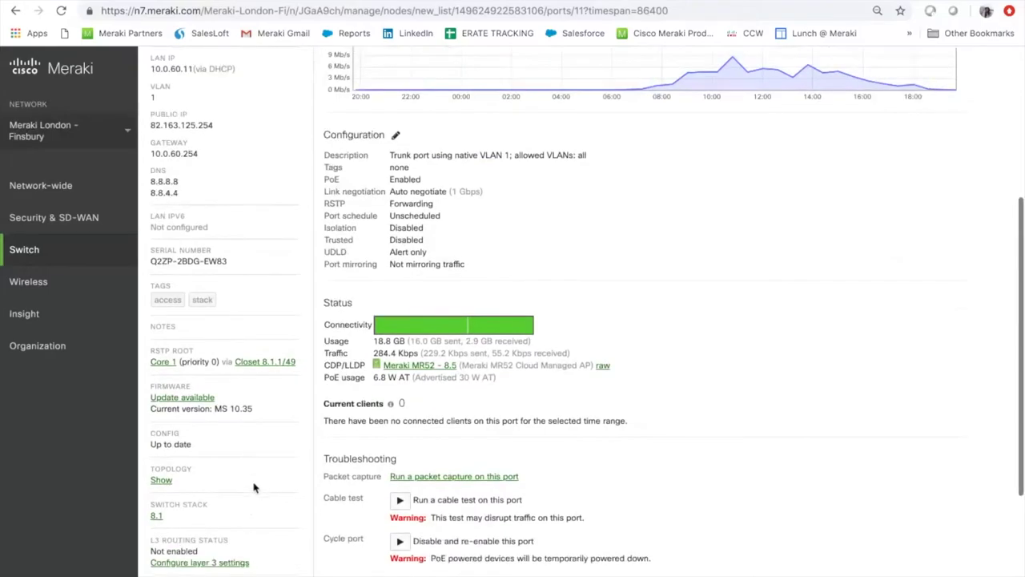
Open the topology of switch Closet 8.1.1 in a separate browser tab and look over port 11's position on the switch
left_click(161, 480)
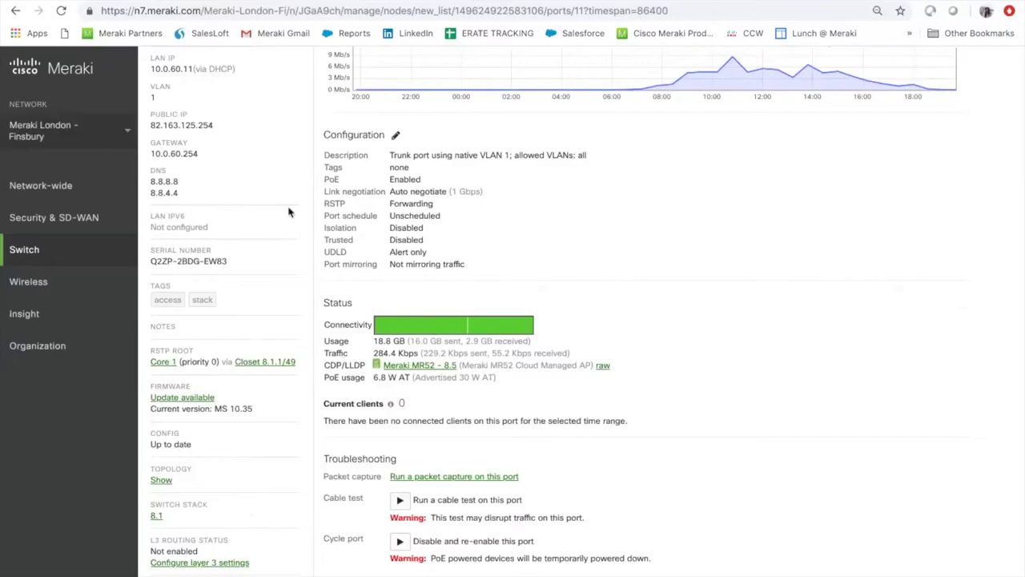
scroll(289, 213, "up", 1)
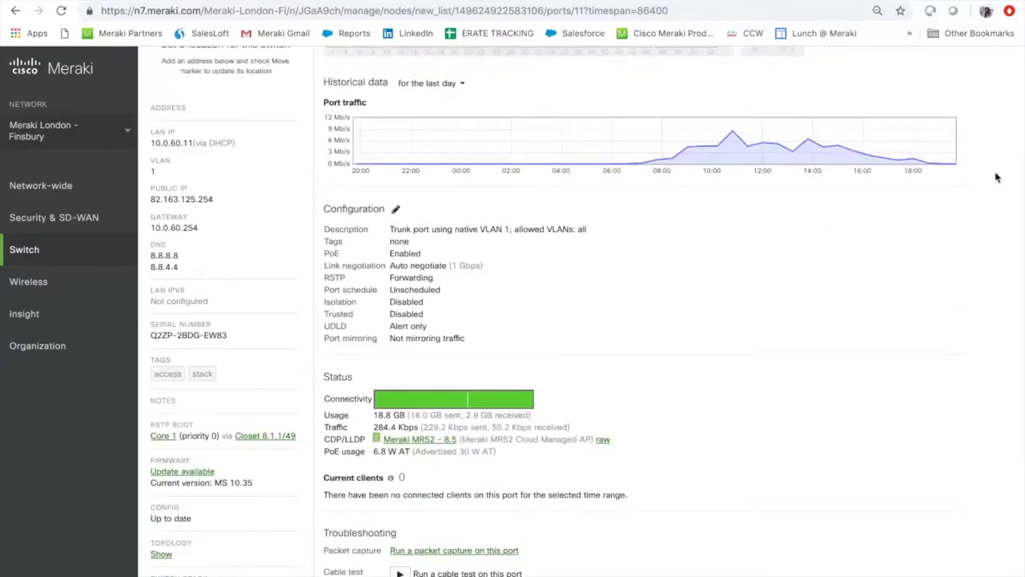
scroll(998, 178, "up", 2)
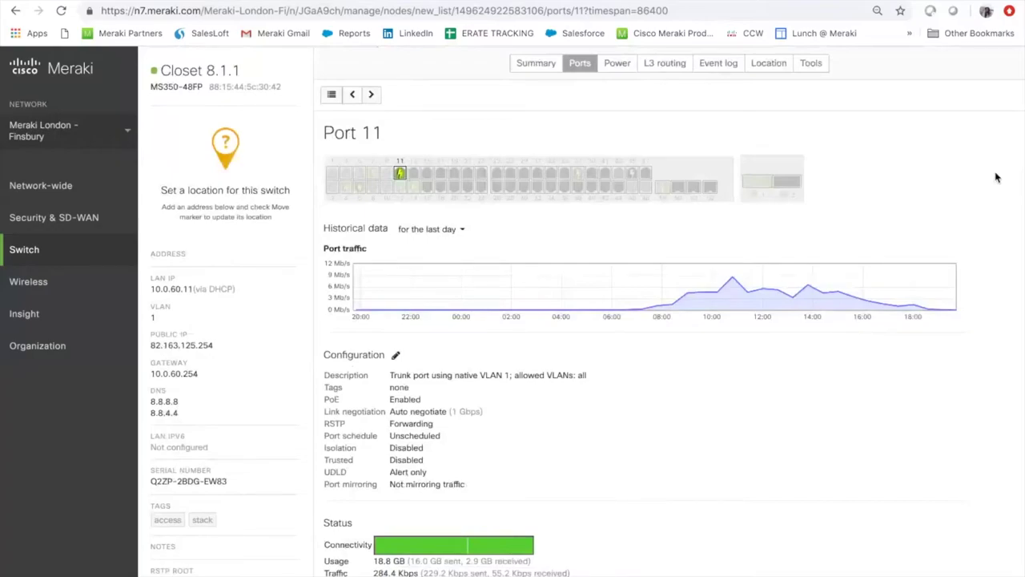
mouse_move(401, 175)
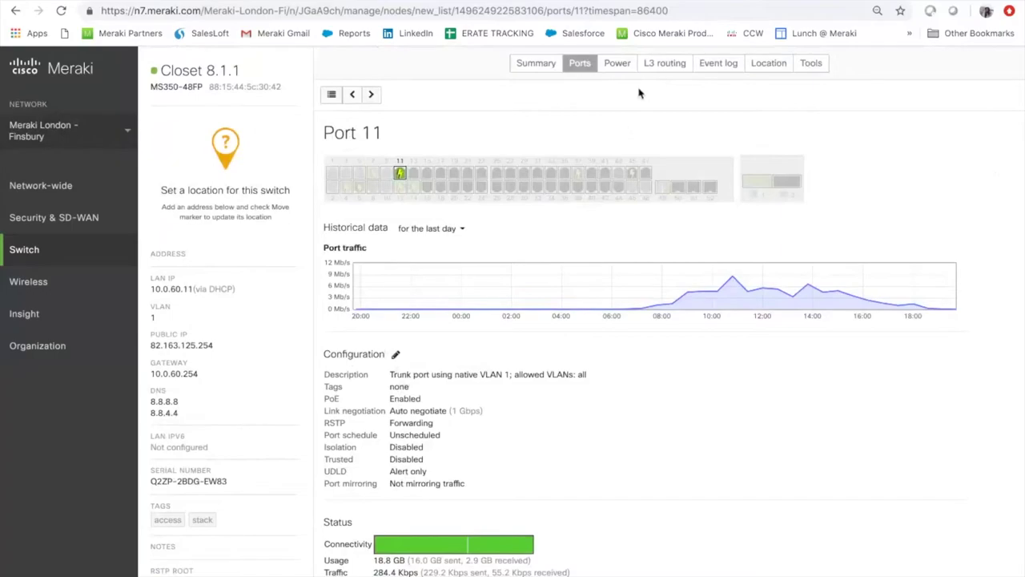
Look through the L3 routing, location, event log and live tools pages of switch Closet 8.1.1
left_click(664, 63)
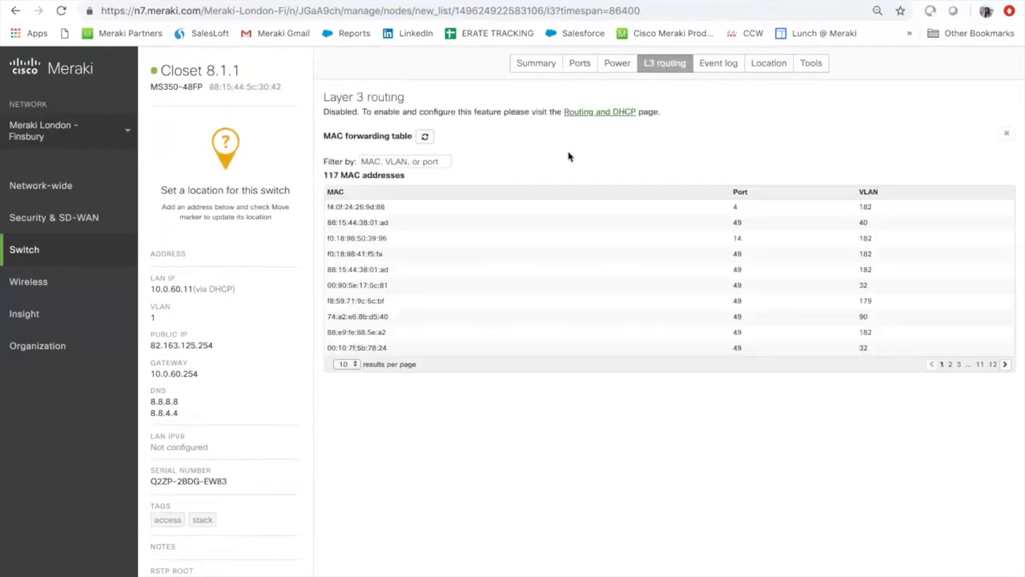
left_click(770, 64)
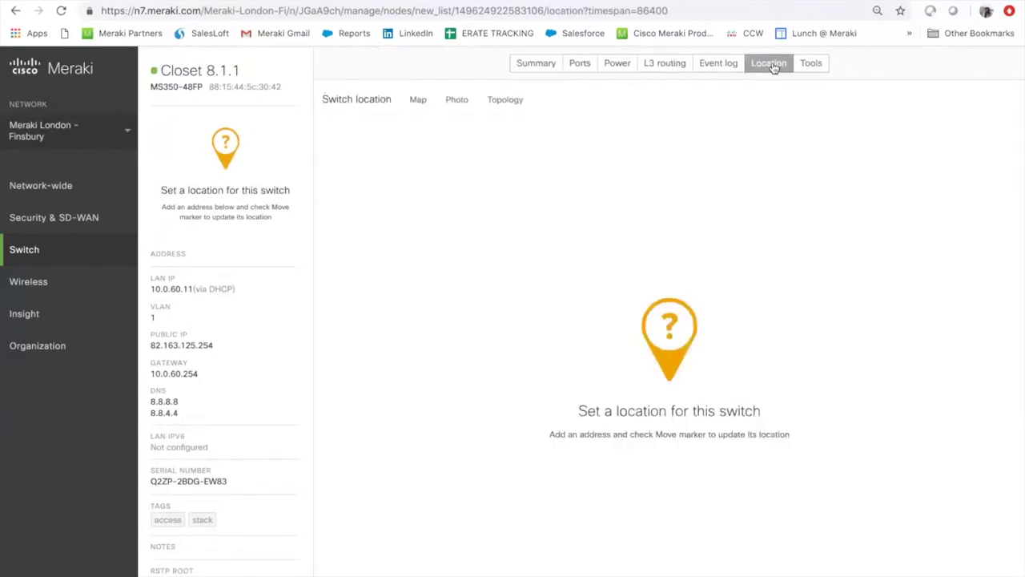
left_click(719, 64)
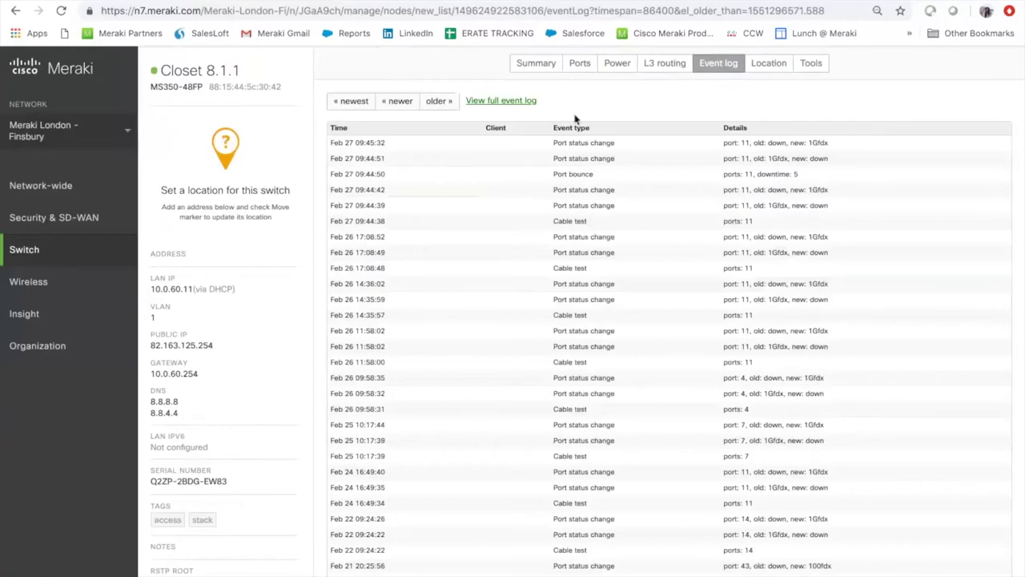
left_click(810, 71)
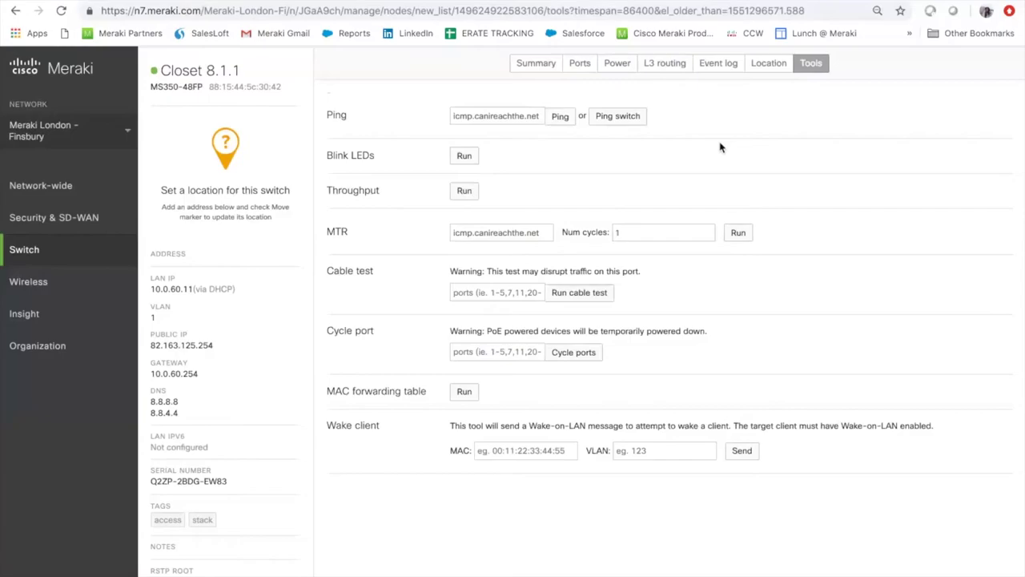
Examine the highlighted L2 topology path from London Security 1 through Core 1 to stack 8.1
scroll(720, 147, "up", 2)
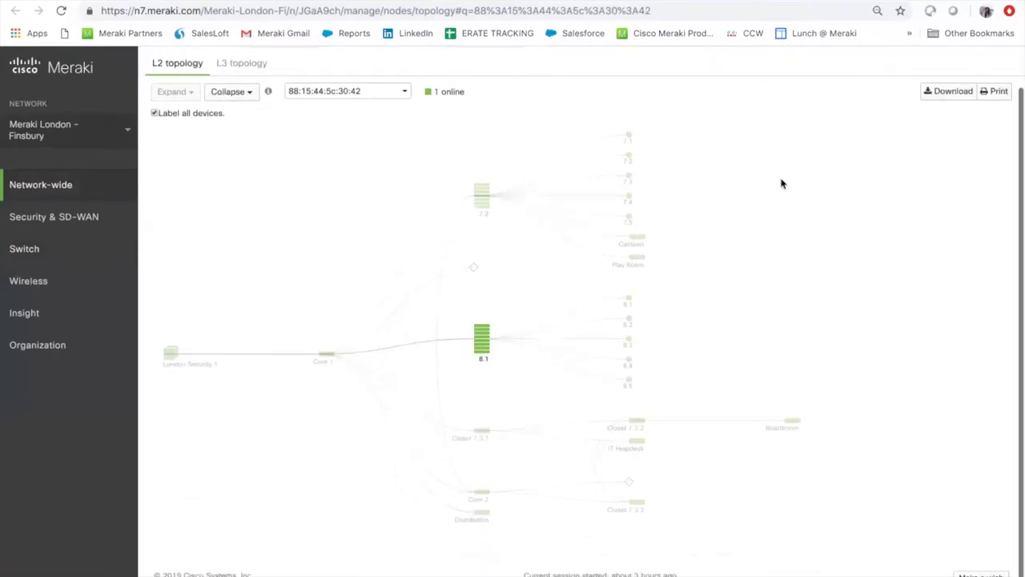
scroll(782, 184, "down", 1)
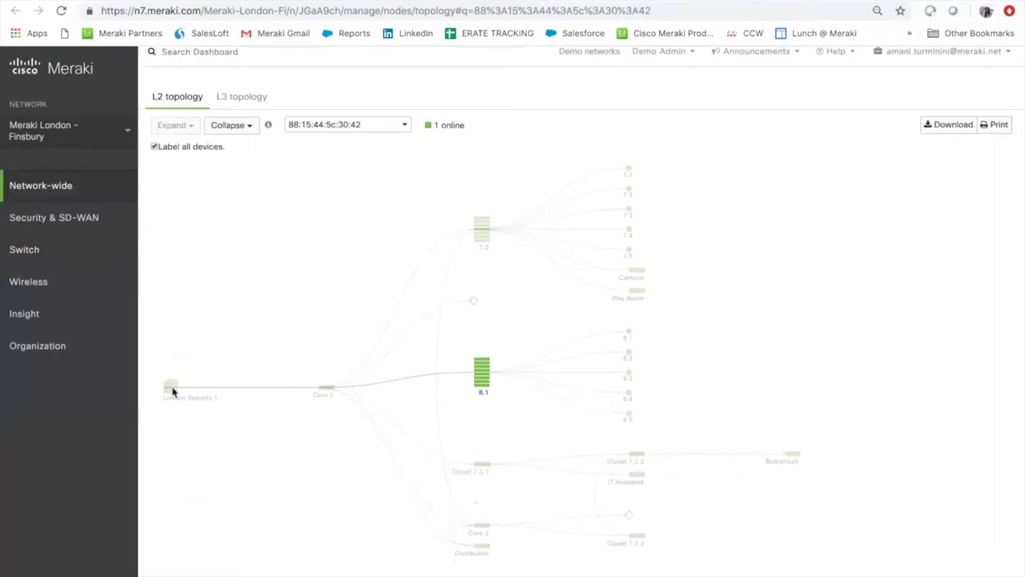
mouse_move(172, 390)
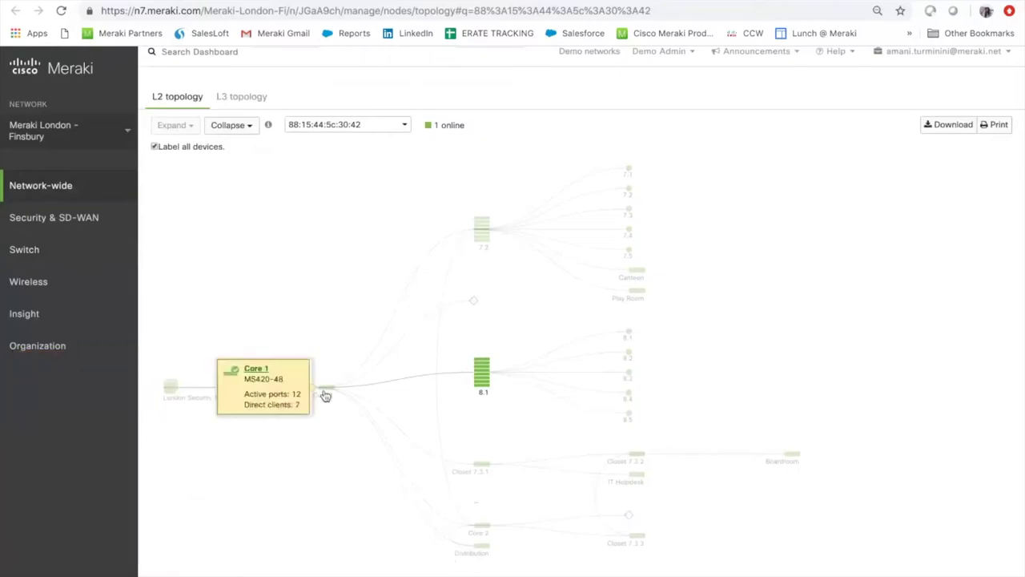
mouse_move(475, 365)
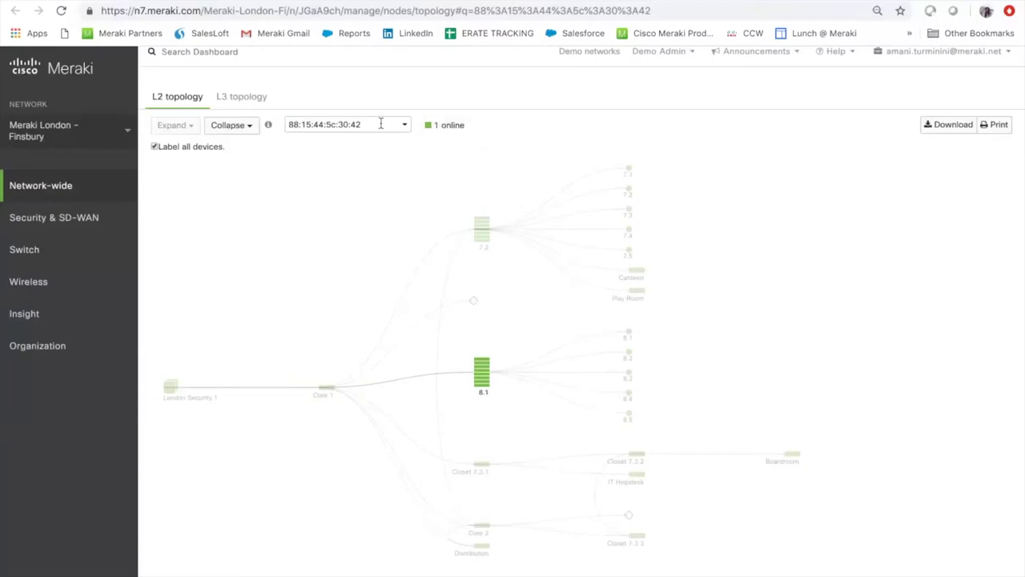
Clear the topology search filter and inspect the details of access point 7.1, the Canteen switch and stack 7.2
left_click(293, 124)
key("BackSpace")
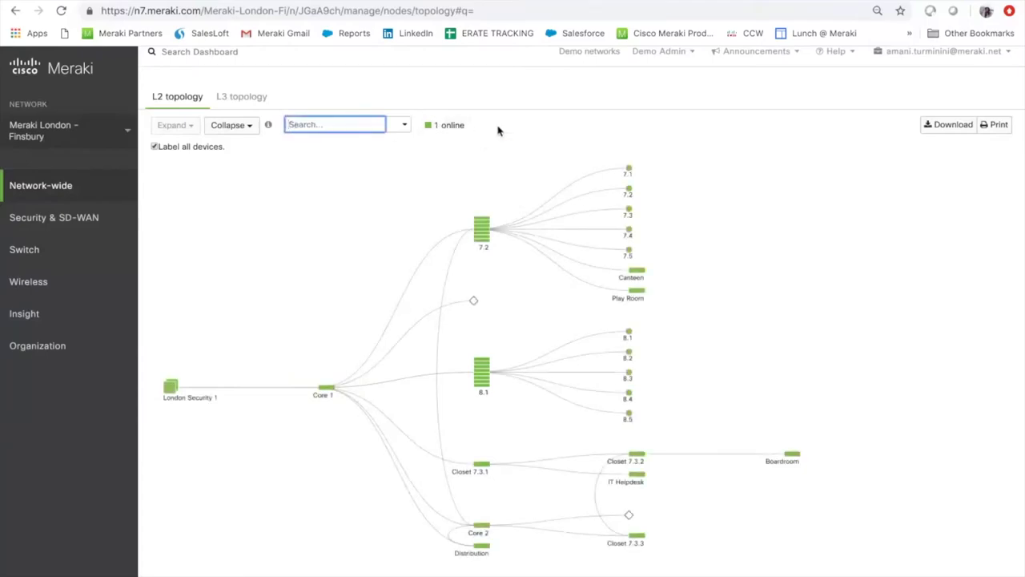
mouse_move(629, 169)
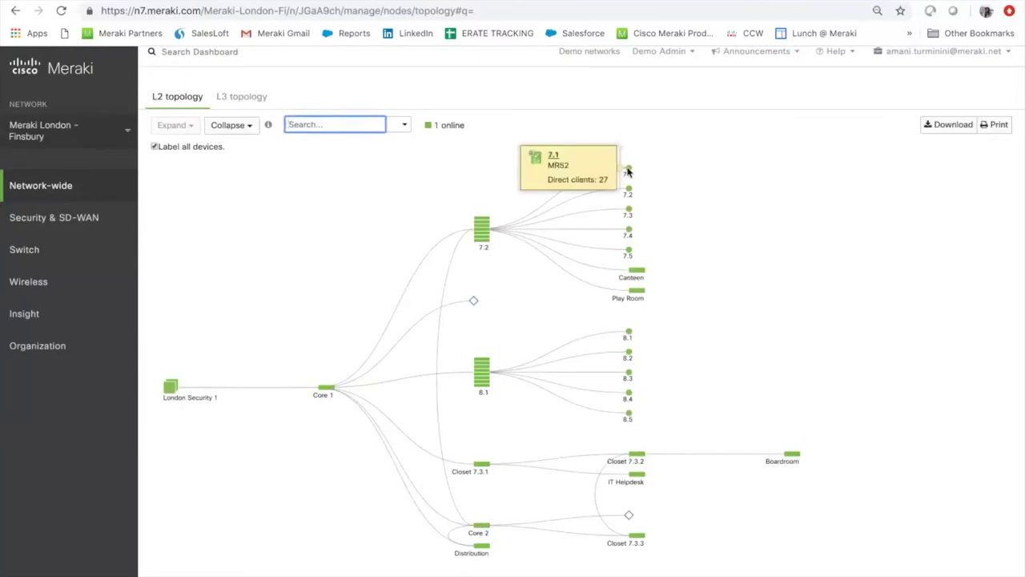
mouse_move(638, 274)
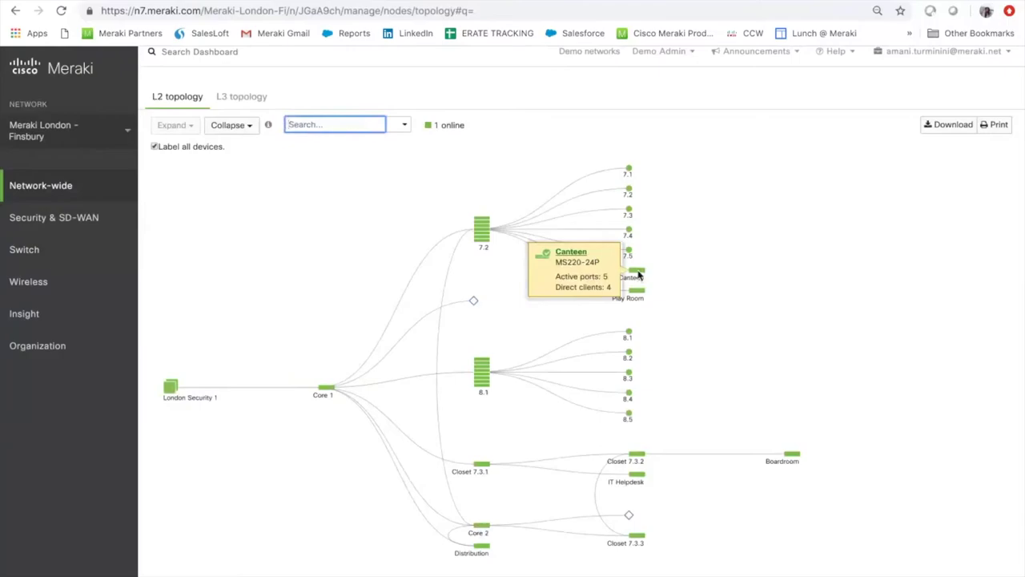
mouse_move(480, 233)
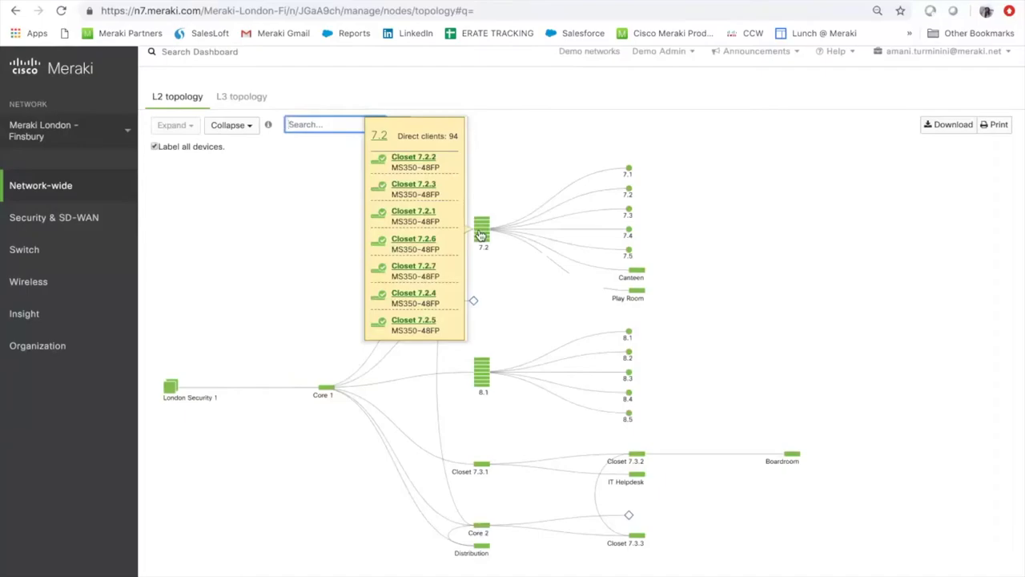
mouse_move(472, 303)
Open Air Marshal for the wireless network and view the list of other SSIDs
mouse_move(90, 190)
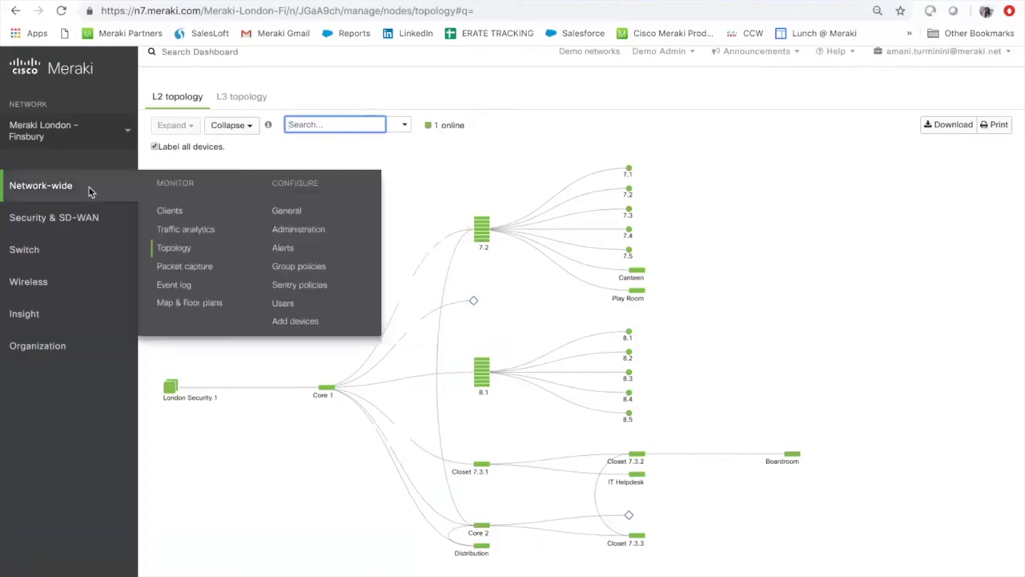
mouse_move(67, 280)
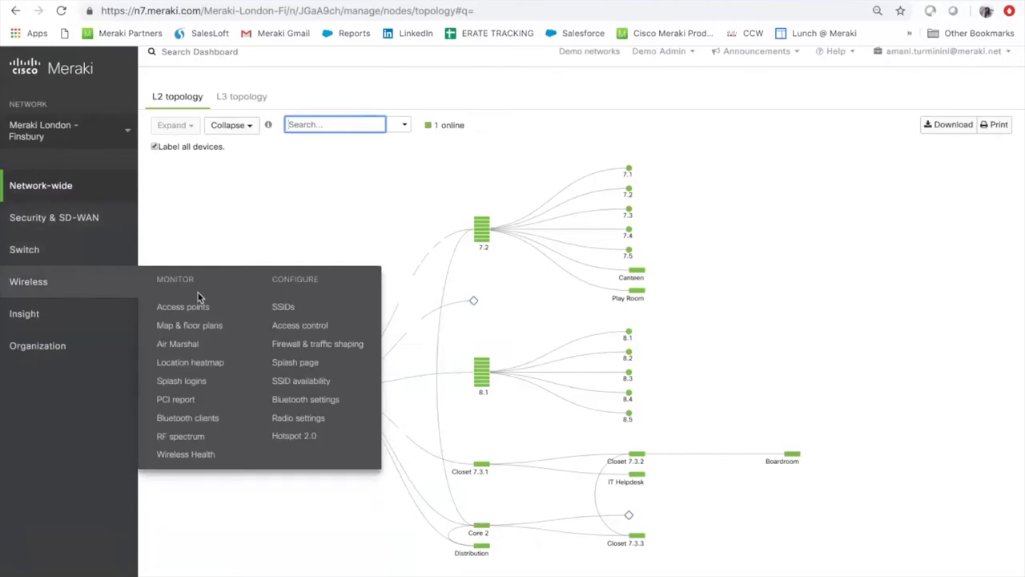
left_click(193, 348)
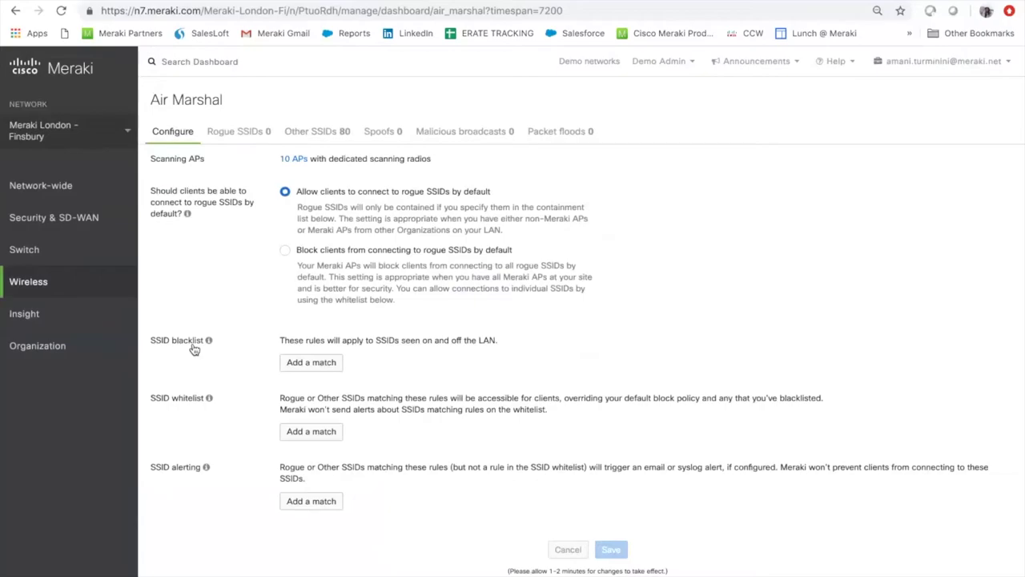
left_click(269, 134)
left_click(317, 134)
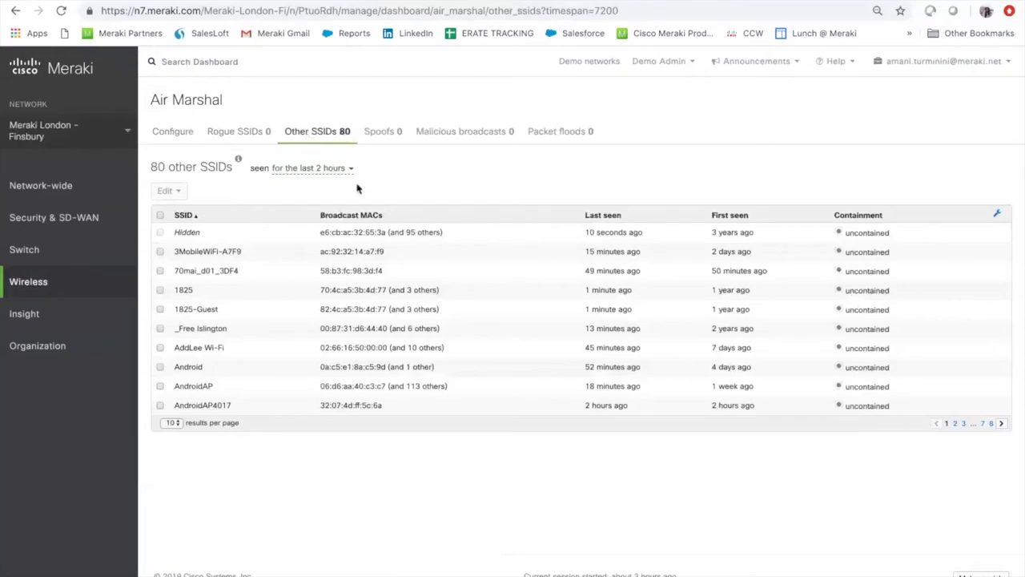
Open the wireless Firewall & traffic shaping settings for the Meraki-Corp SSID
mouse_move(120, 285)
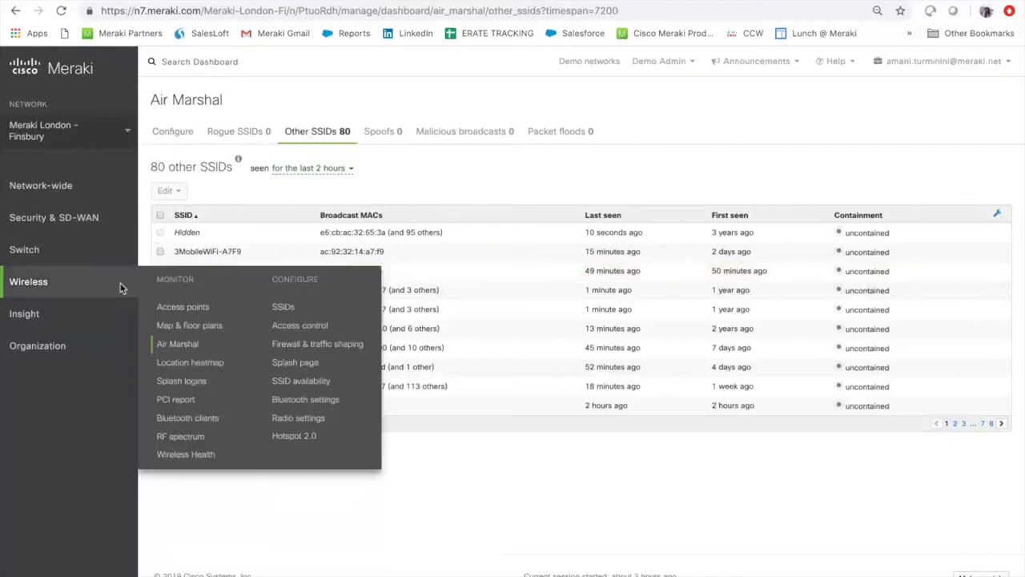
left_click(310, 349)
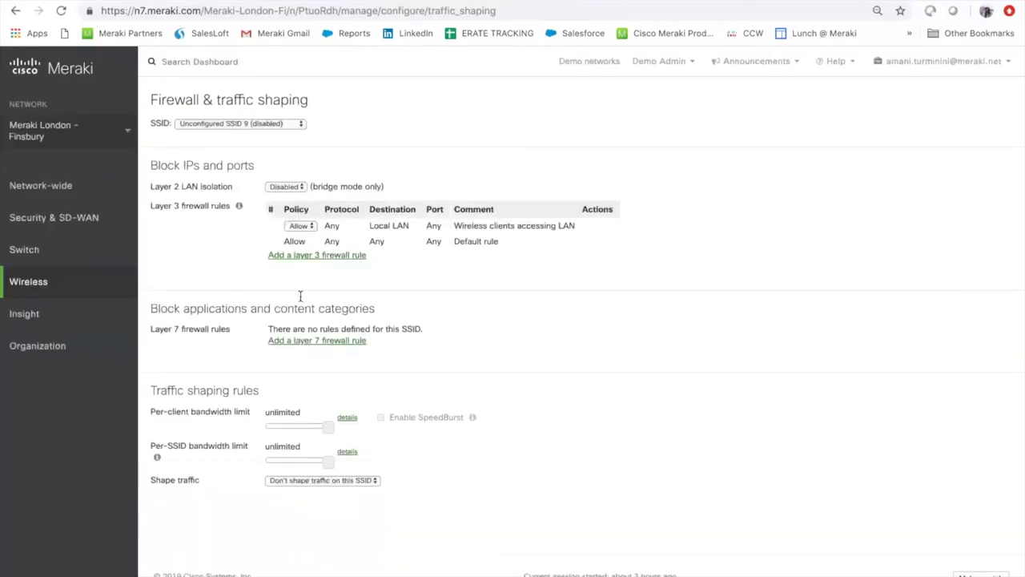
left_click(253, 126)
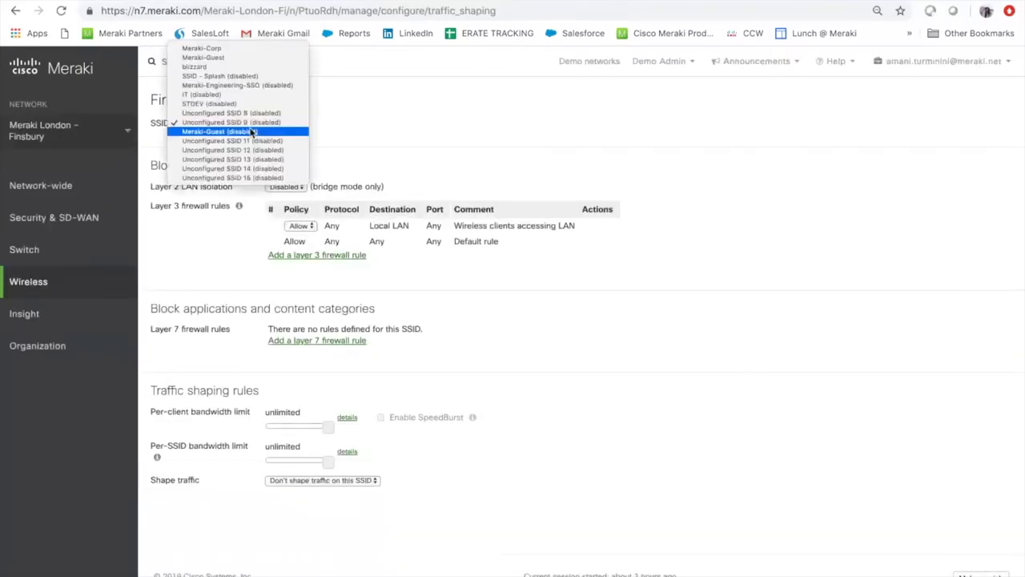
left_click(231, 49)
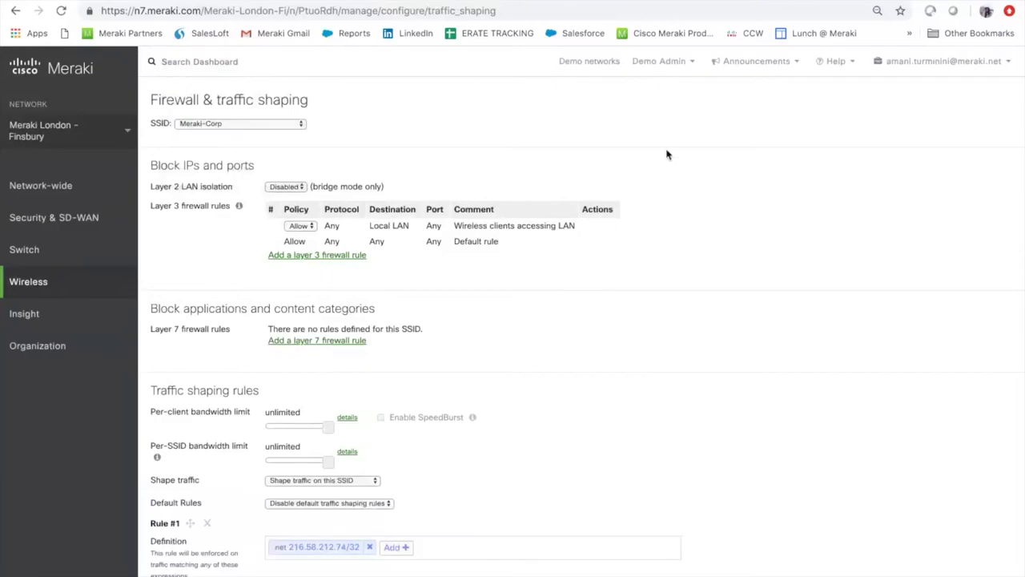
Add a layer 7 firewall rule denying the HTTP hostname facebook.com, plus a second blank deny rule
scroll(689, 224, "down", 3)
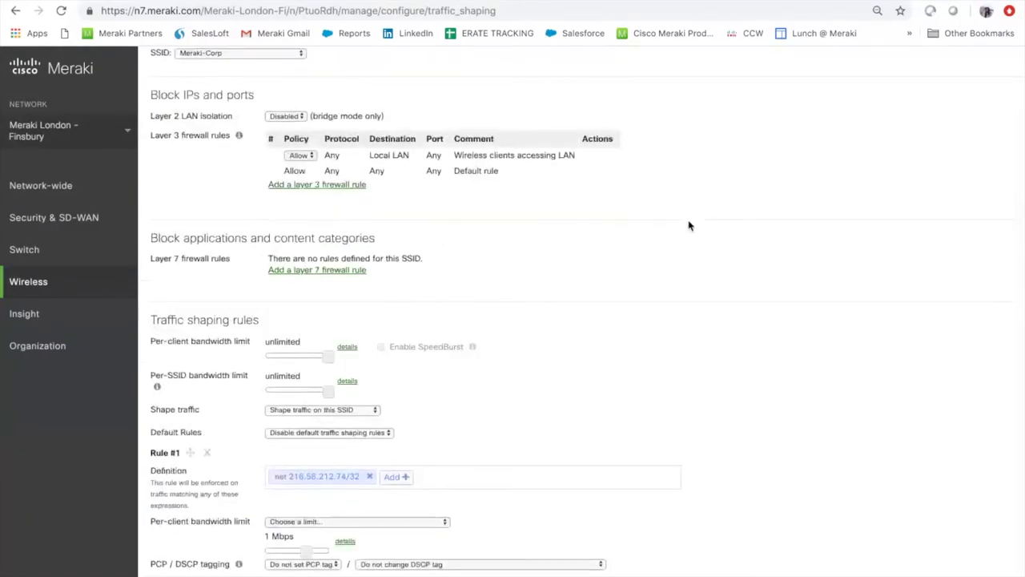
left_click(327, 271)
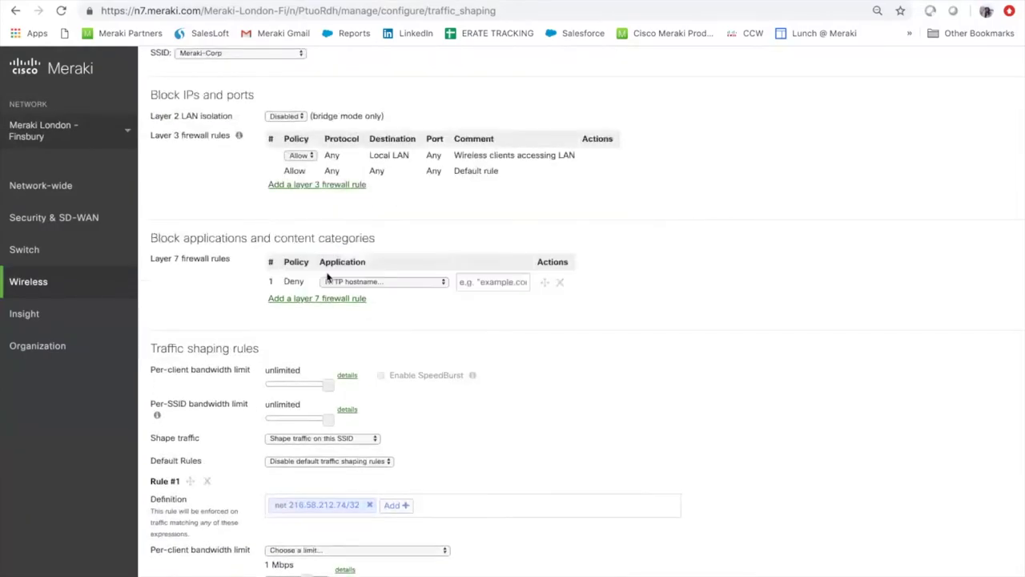
left_click(483, 284)
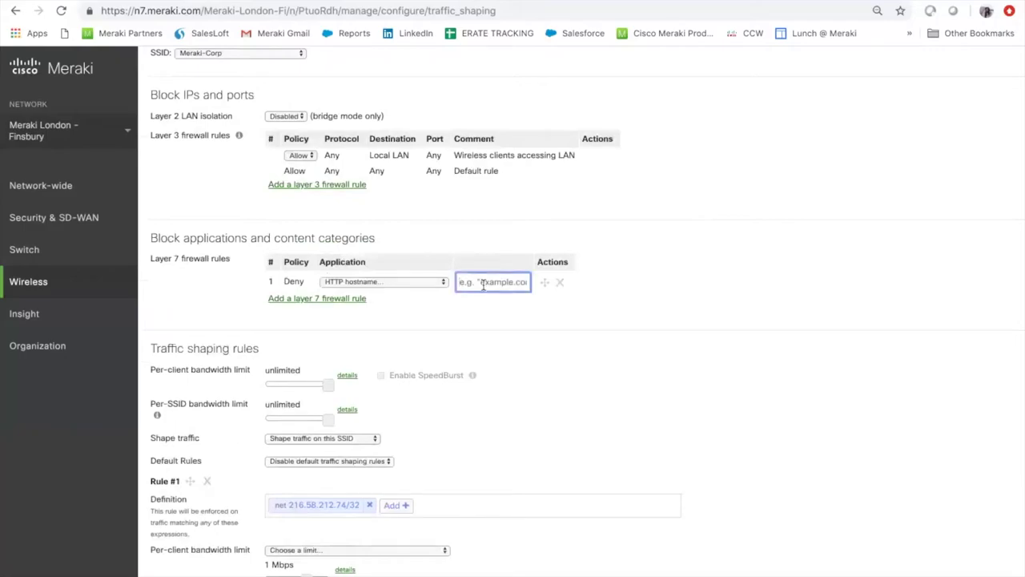
type("facebook.com")
left_click(334, 302)
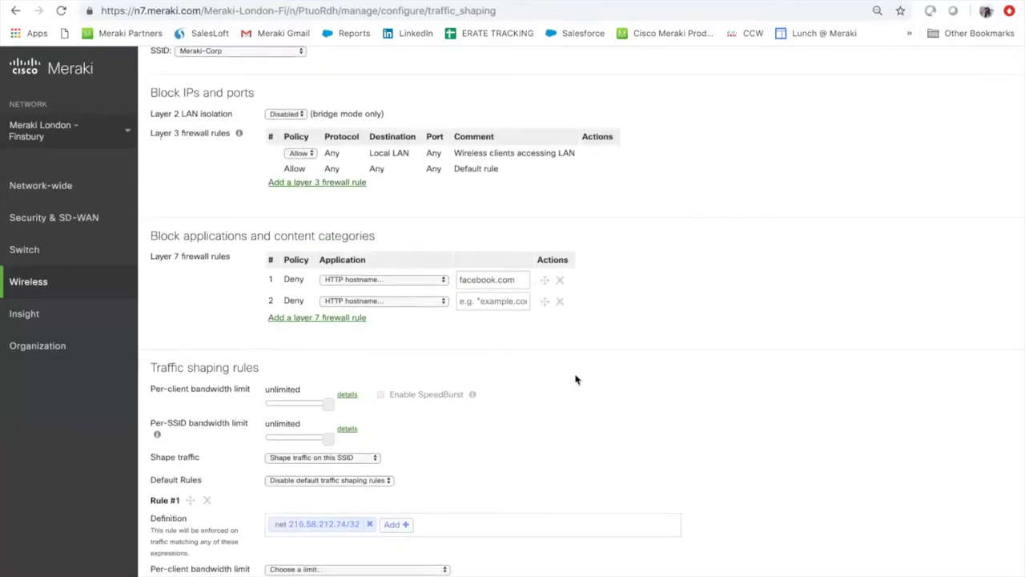
scroll(574, 379, "down", 2)
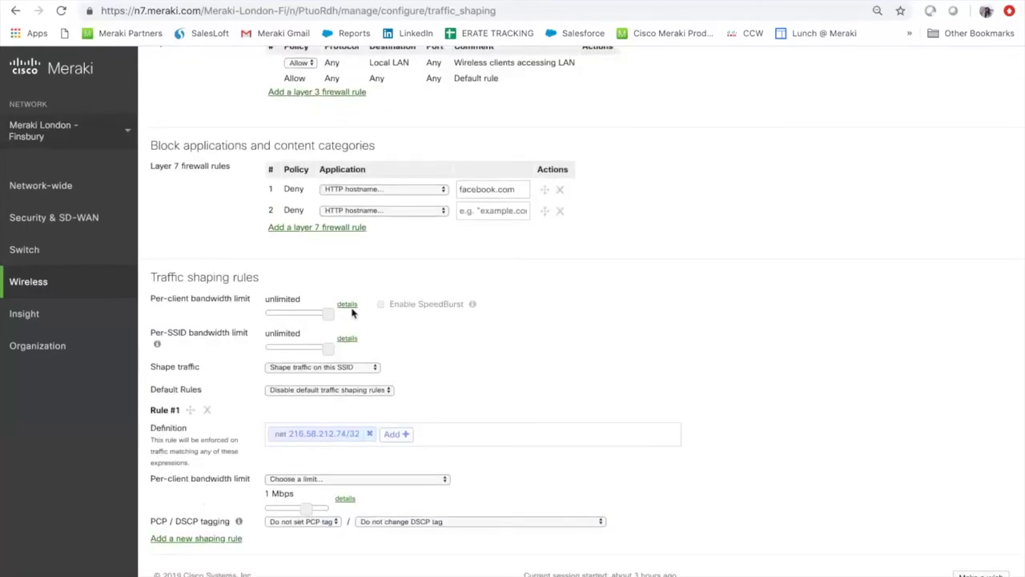
Set the per-client and per-SSID bandwidth limits to 1 Mbps in the traffic shaping rules
left_click_drag(328, 315, 302, 312)
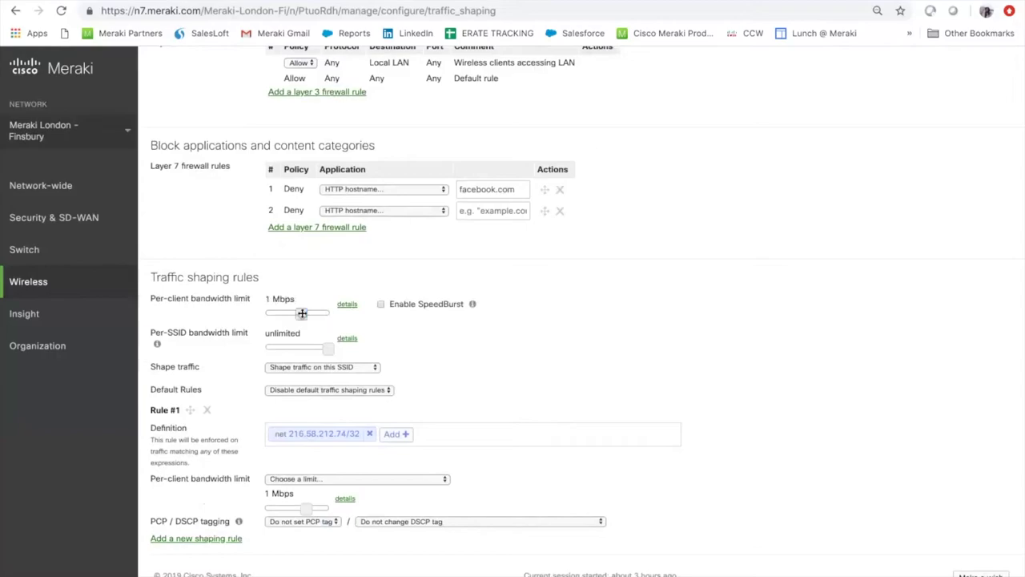
left_click_drag(327, 347, 300, 351)
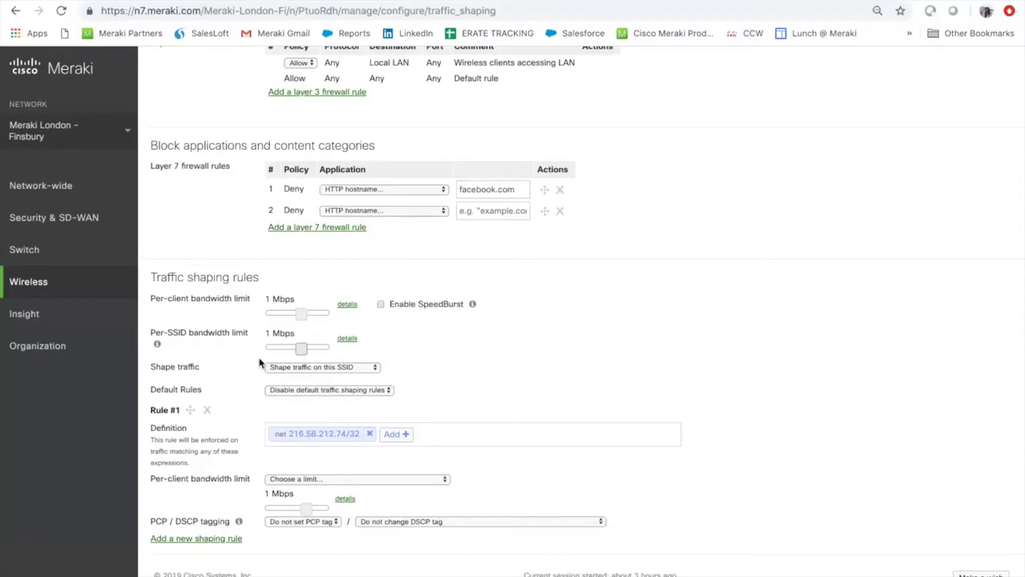
Open the switch ports list, leaving the firewall and traffic shaping page without saving its changes
mouse_move(77, 252)
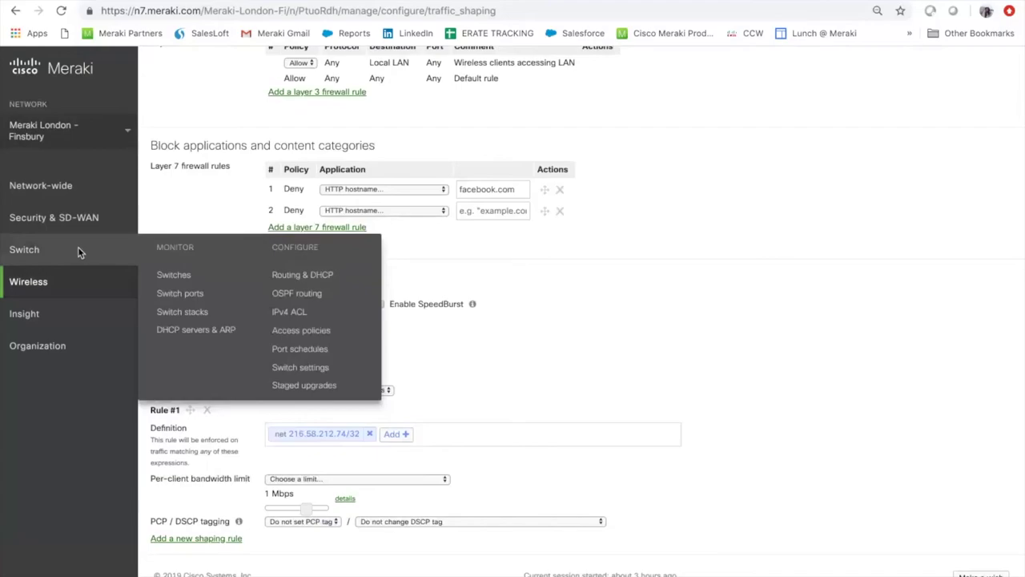
left_click(181, 295)
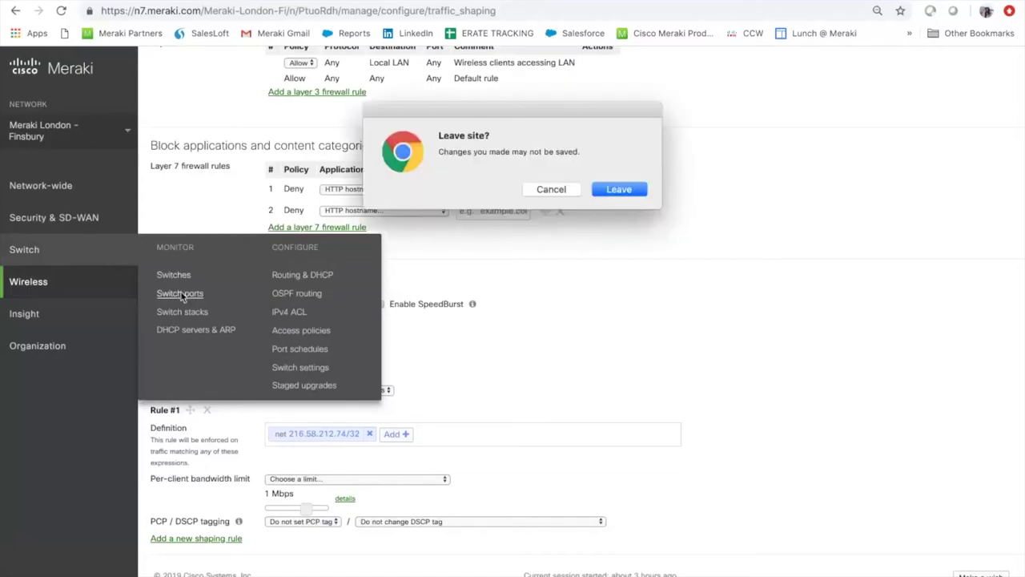
left_click(628, 190)
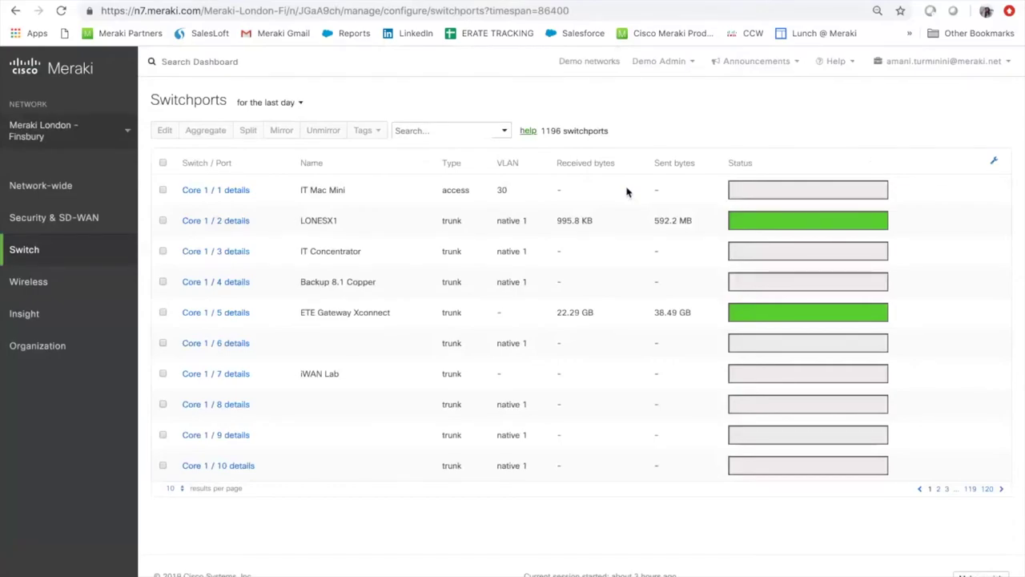
Select switchports Core 1 / 1 and Core 1 / 2, review their bulk edit settings, and close without updating
left_click(162, 190)
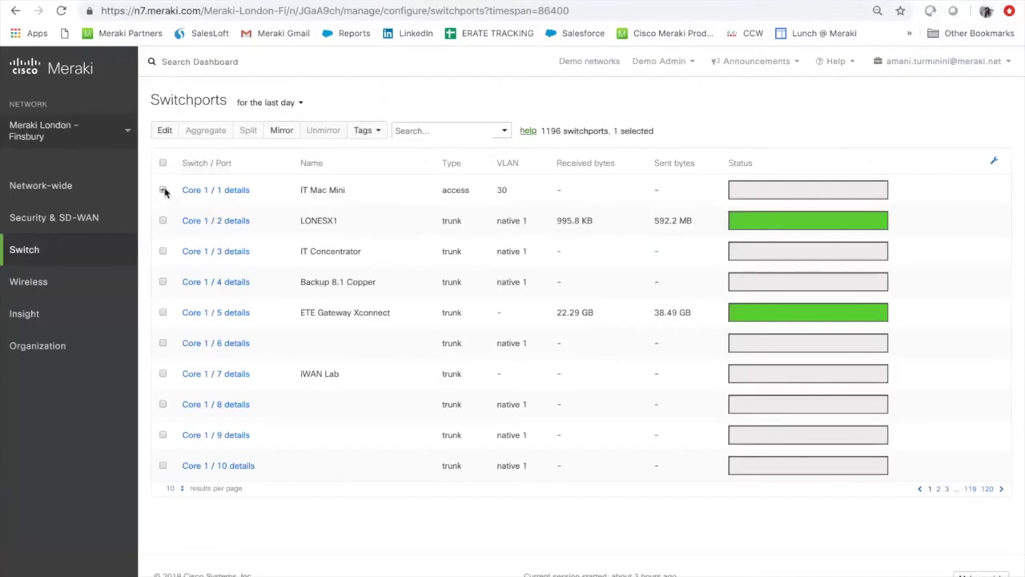
left_click(162, 221)
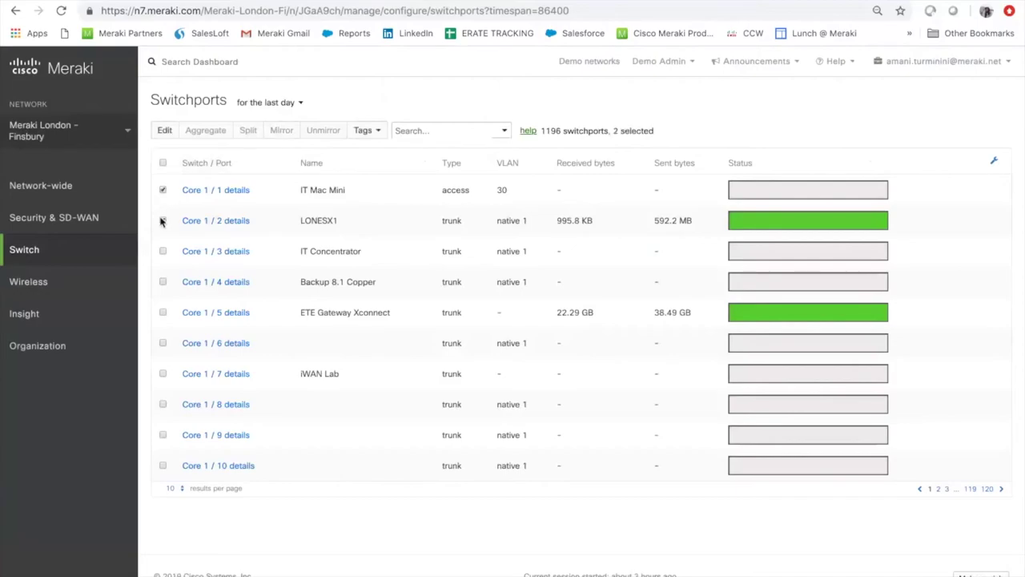
left_click(166, 131)
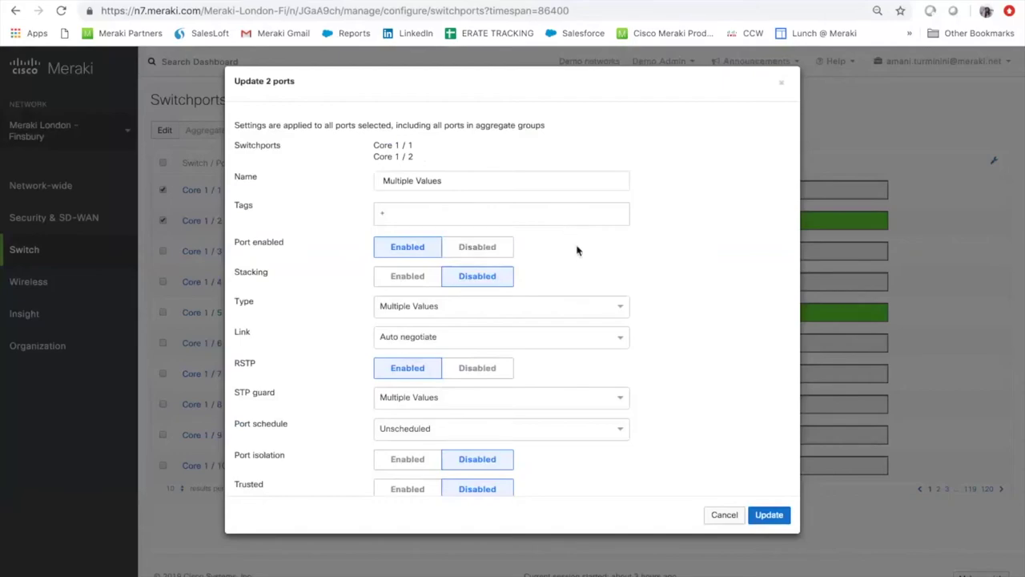
scroll(577, 250, "down", 3)
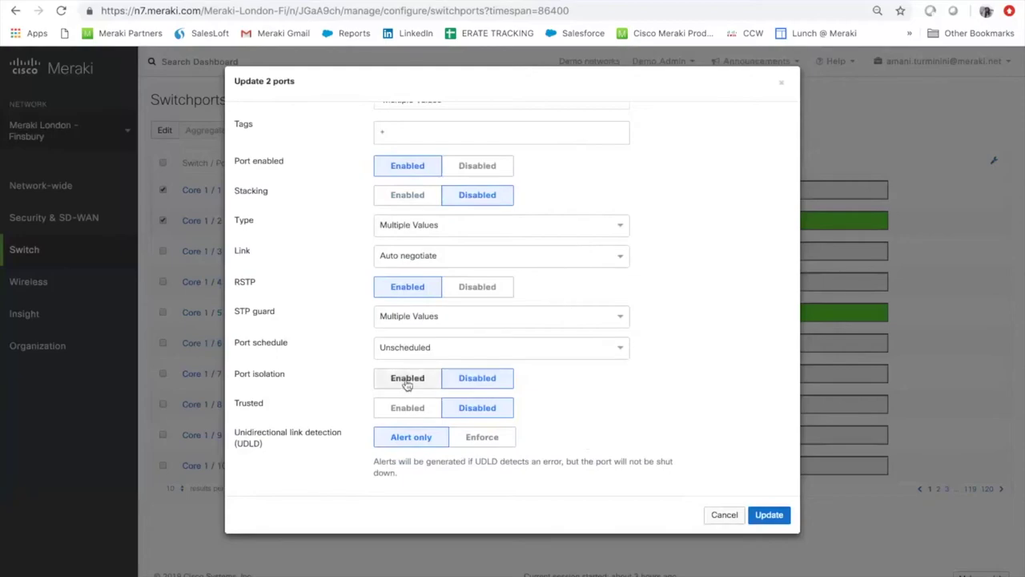
scroll(601, 350, "up", 3)
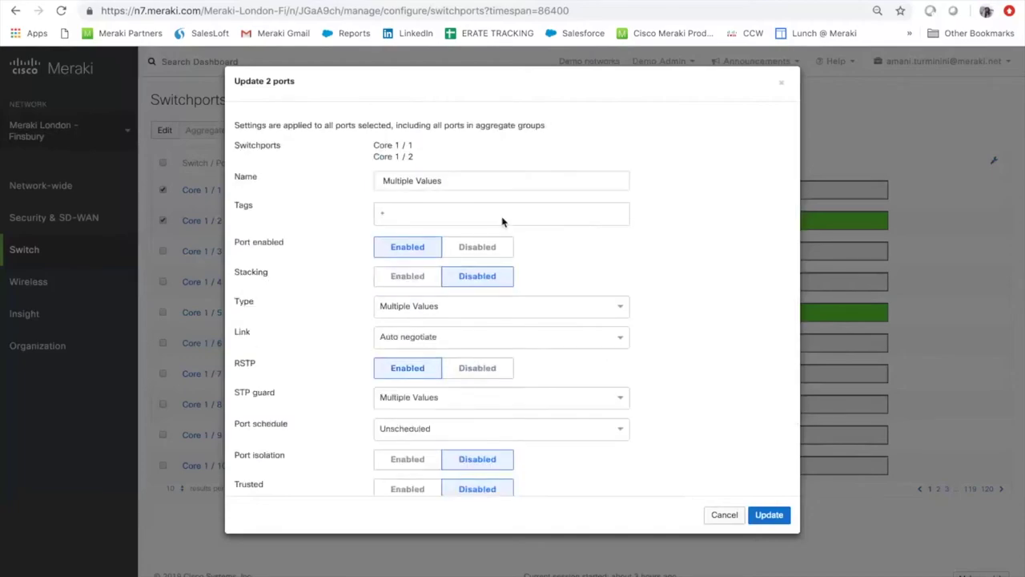
left_click(782, 83)
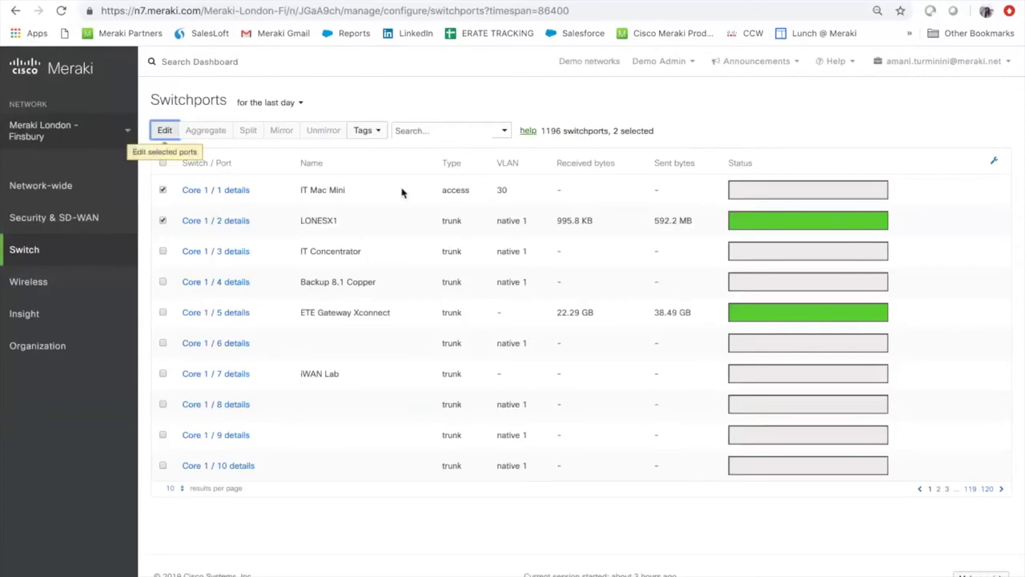
Add the Isolation and Tags columns to the switchports table and place Isolation just before Status
left_click(994, 164)
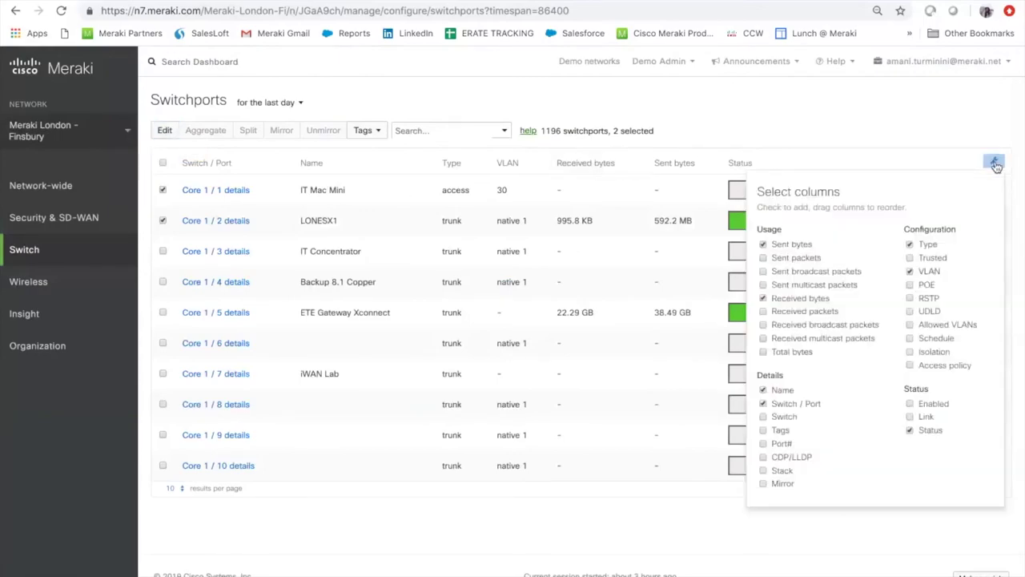
left_click(910, 352)
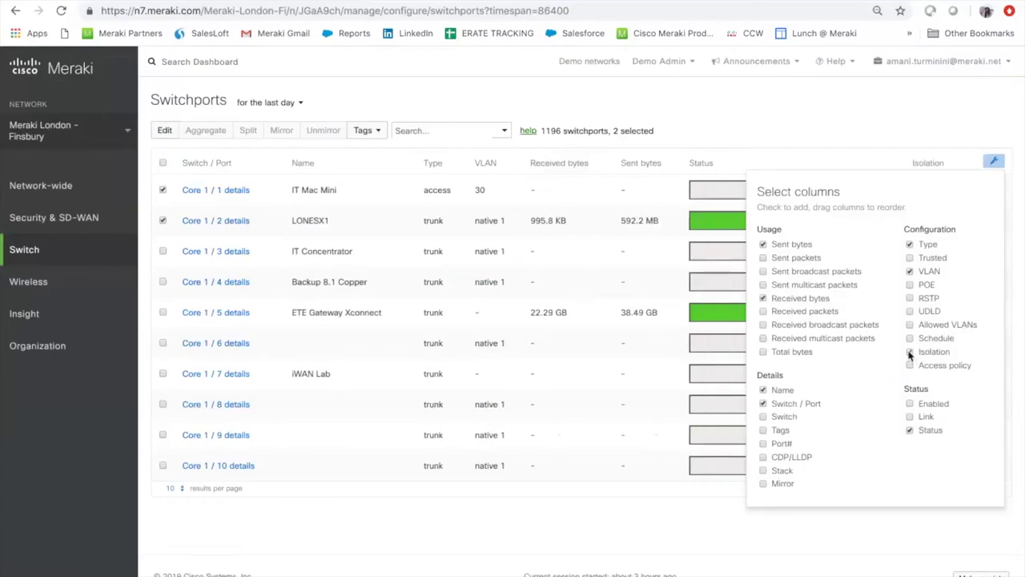
left_click(763, 431)
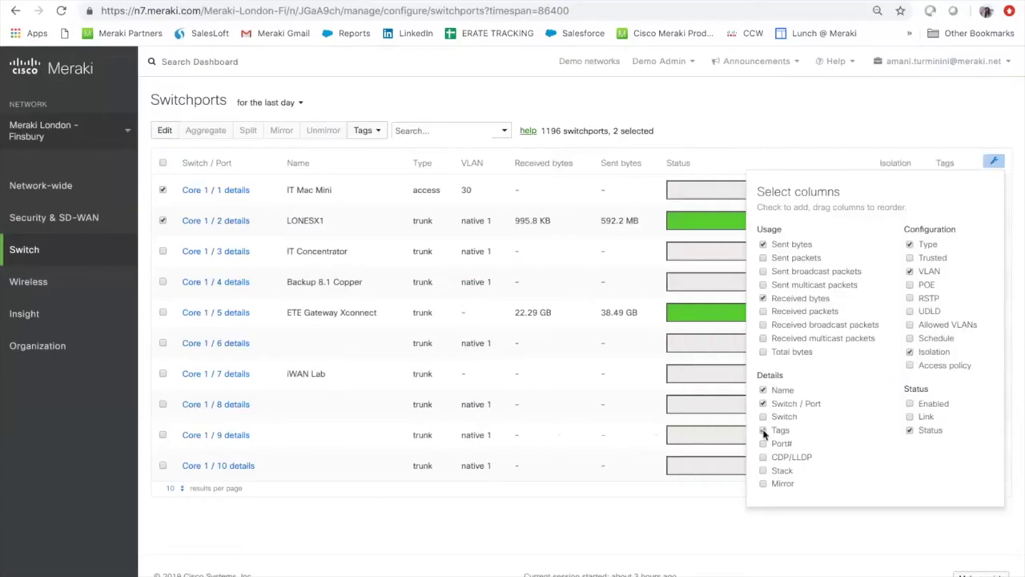
left_click_drag(896, 172, 681, 165)
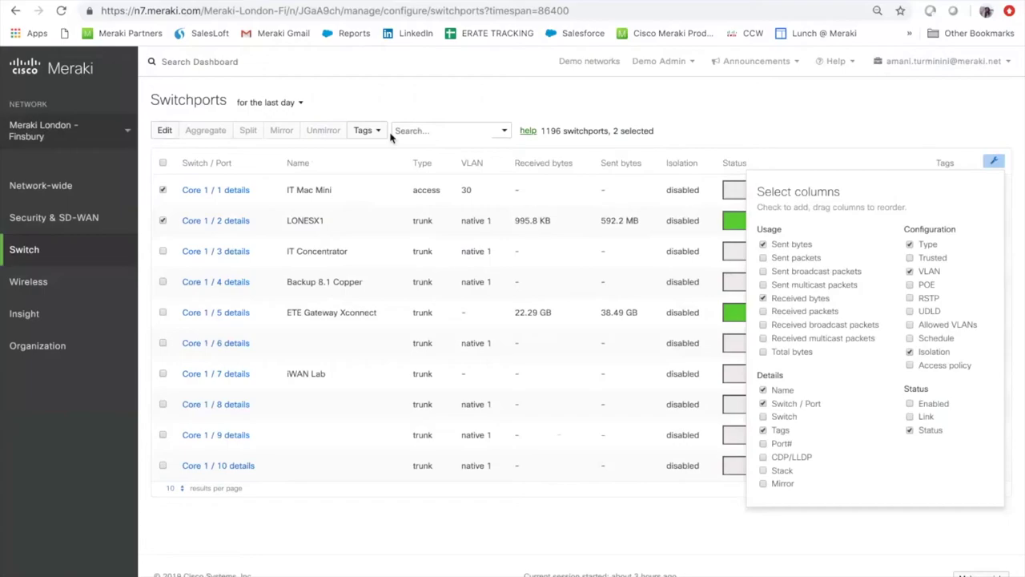
Open the security appliance status, review the London Security 1 details, and show historical data for the last week
mouse_move(93, 221)
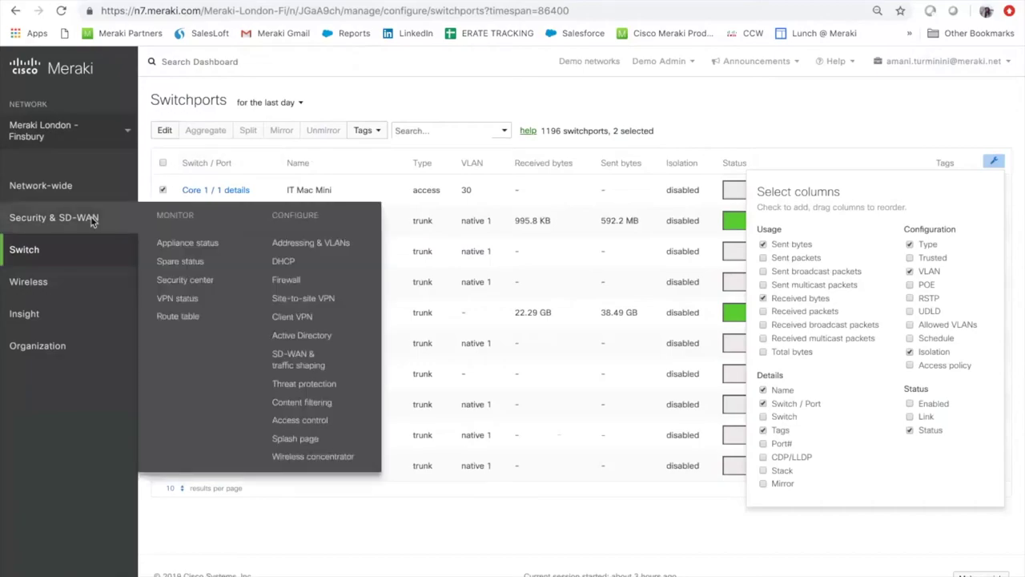
left_click(187, 245)
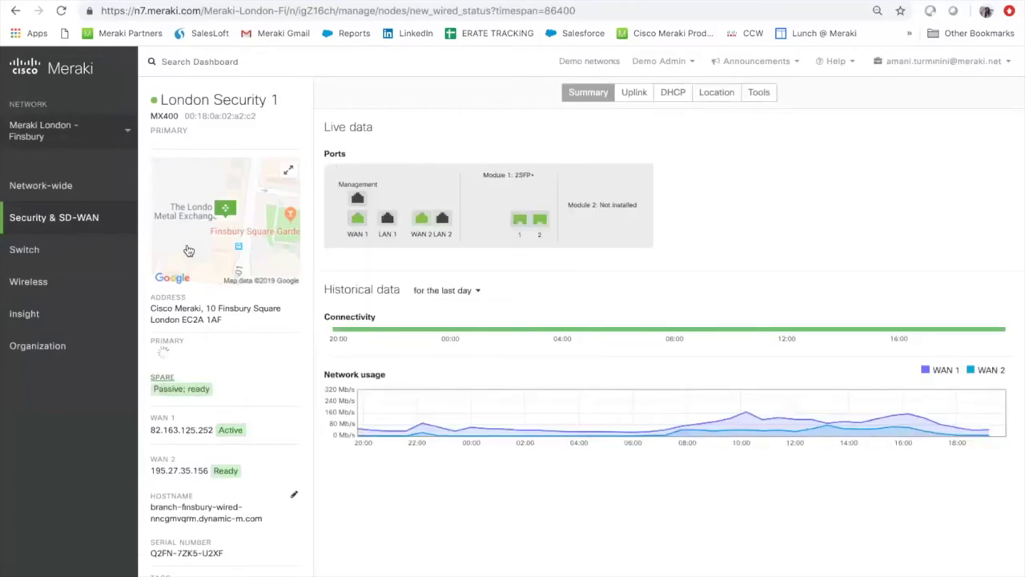
mouse_move(102, 229)
scroll(278, 392, "down", 1)
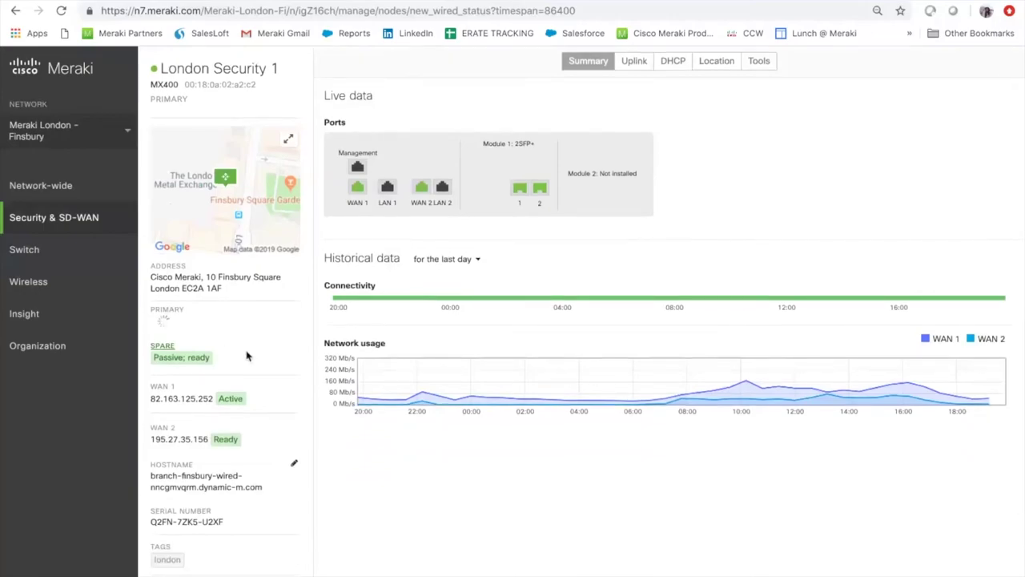
scroll(247, 356, "down", 3)
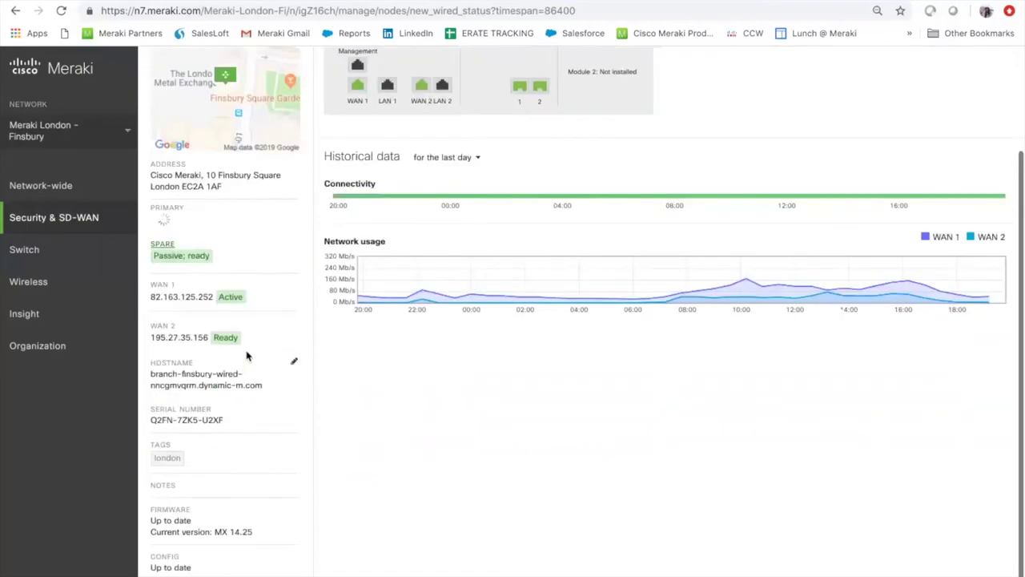
scroll(247, 355, "down", 1)
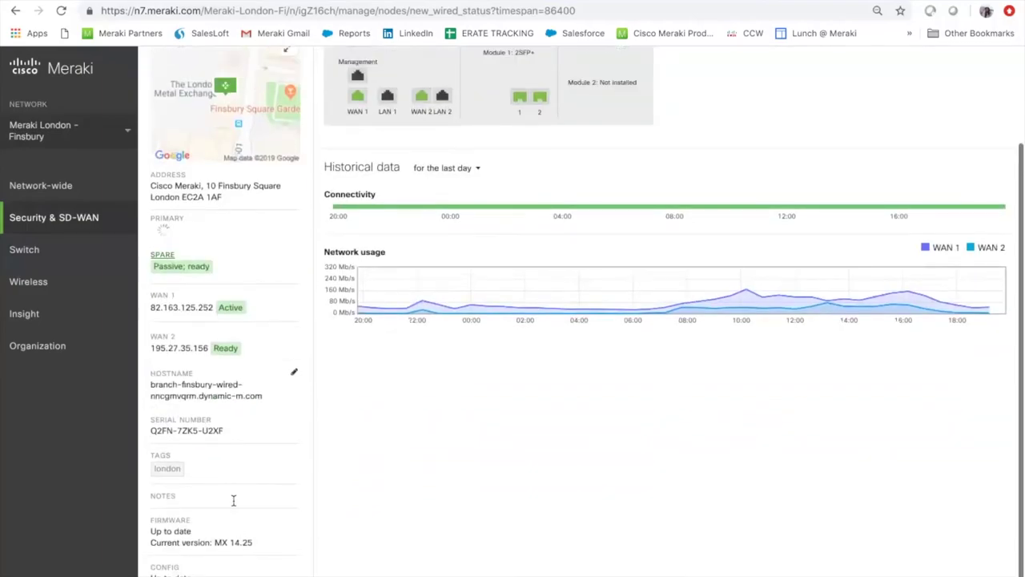
scroll(233, 500, "up", 4)
left_click(463, 284)
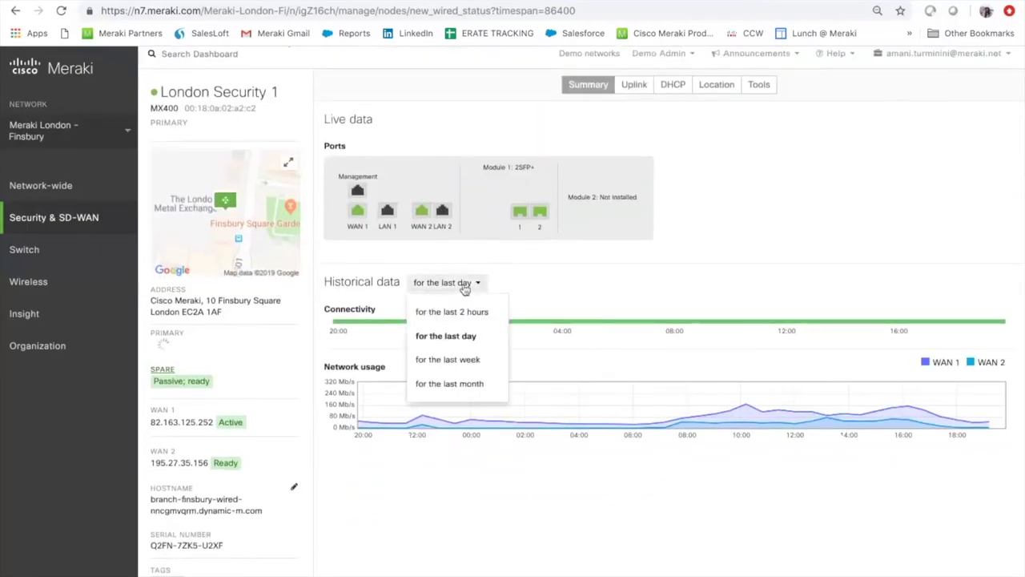
left_click(469, 359)
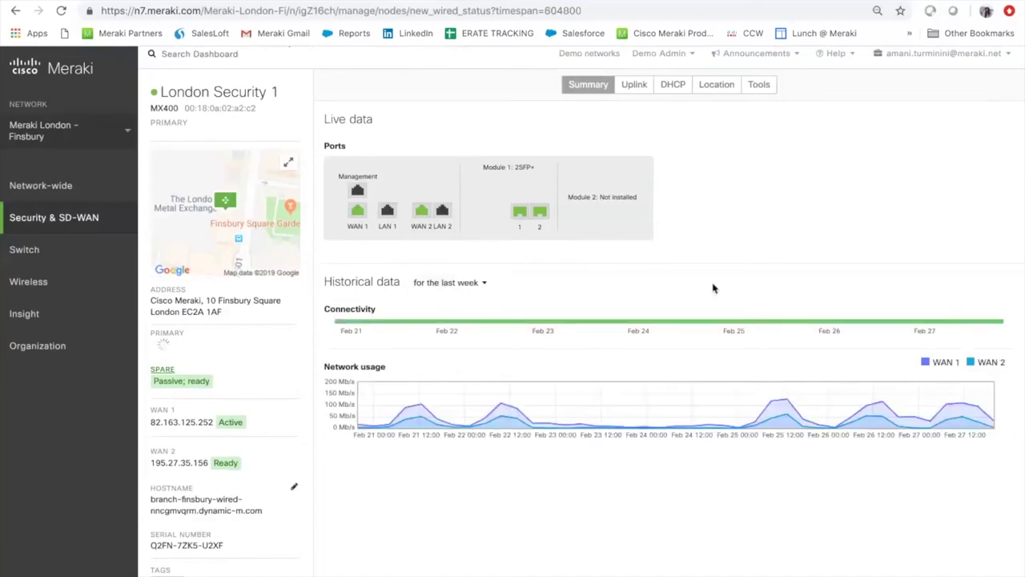
Review the appliance's uplink configuration, live traffic, and historical latency and loss graphs
left_click(632, 90)
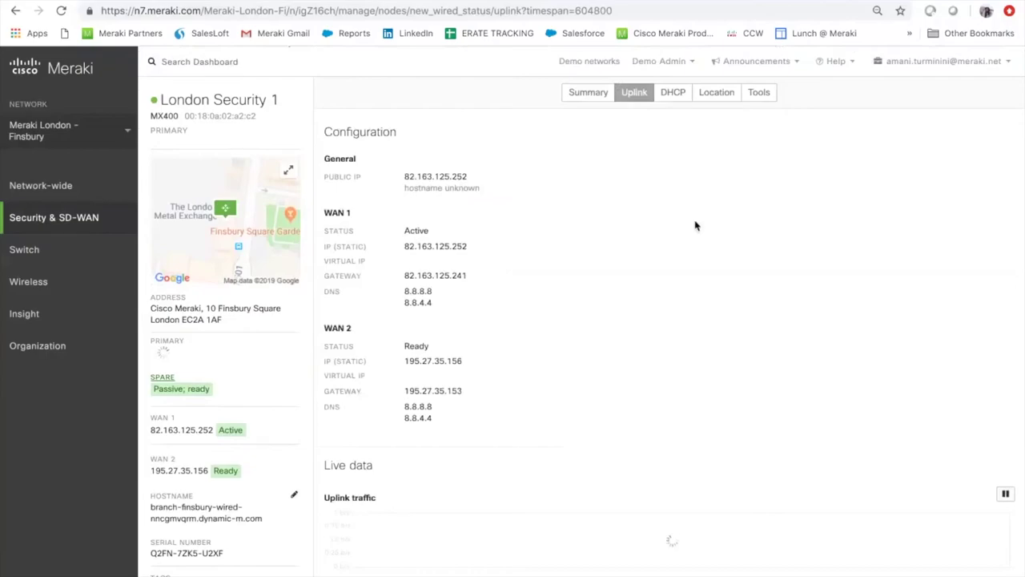
scroll(696, 226, "down", 1)
scroll(695, 226, "down", 1)
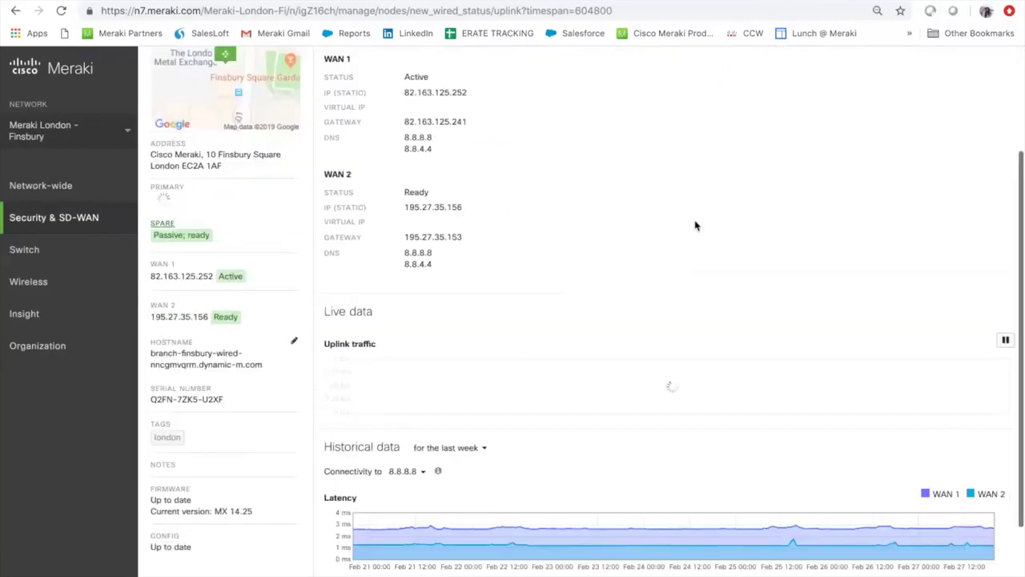
scroll(695, 226, "down", 1)
scroll(695, 226, "down", 1)
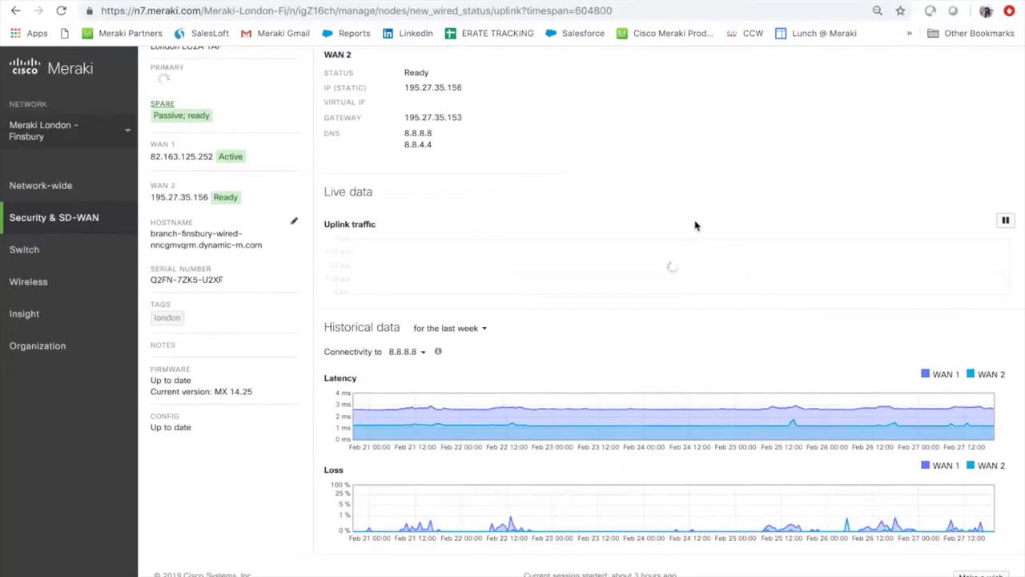
scroll(696, 225, "up", 3)
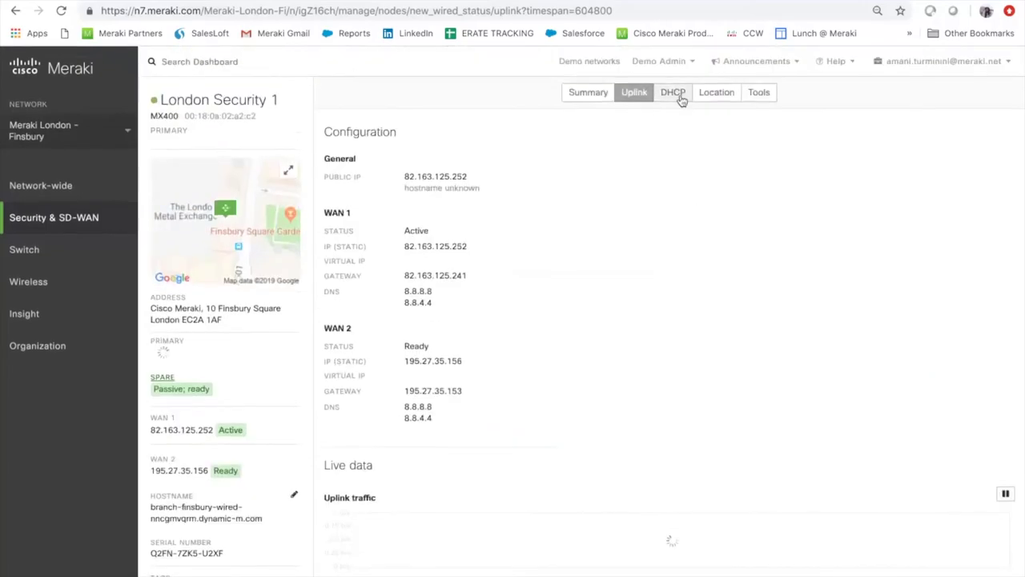
View the appliance's DHCP subnets and leases, its location on a zoomed-out map, and its diagnostic tools
left_click(678, 95)
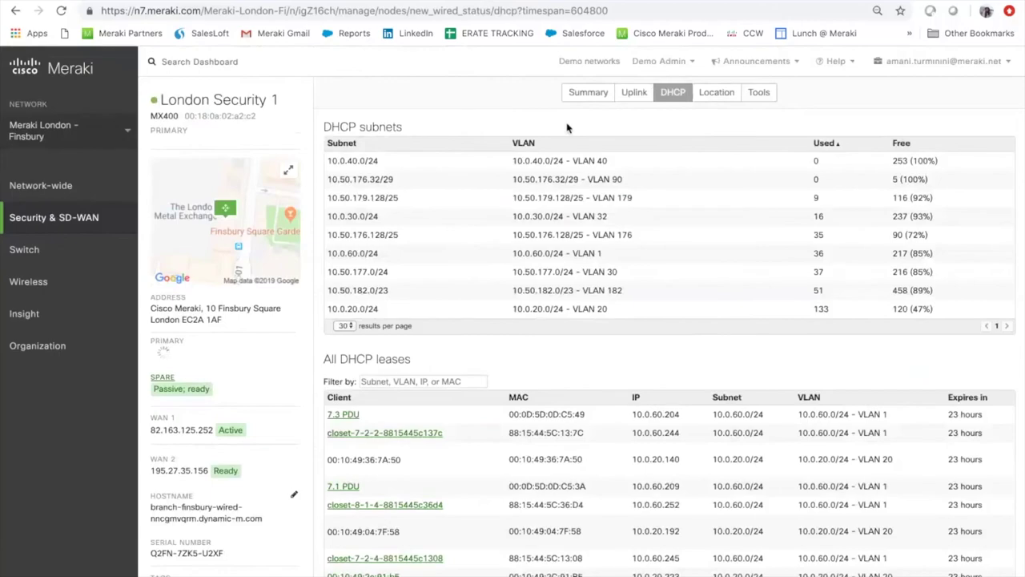
left_click(715, 94)
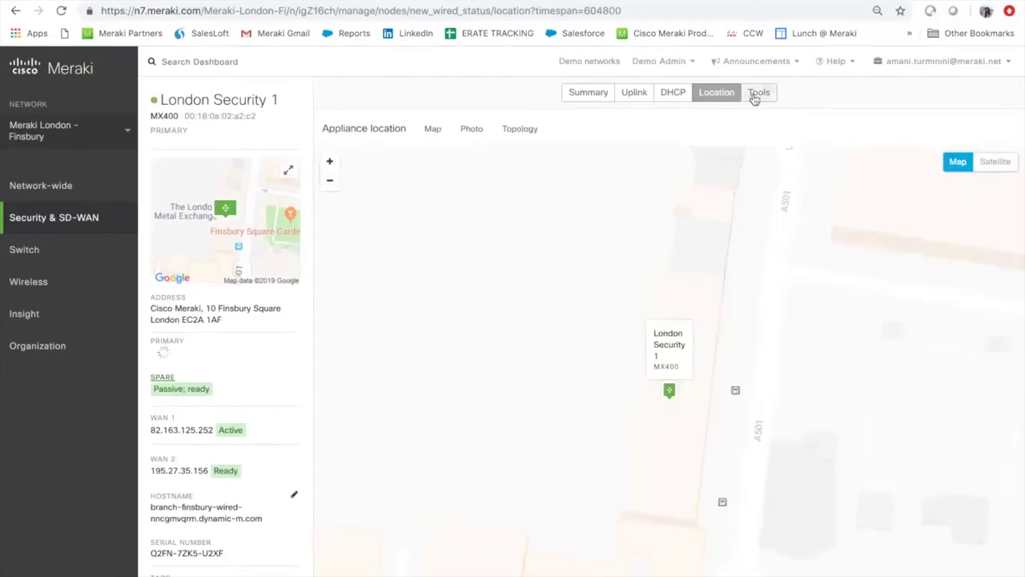
left_click(329, 181)
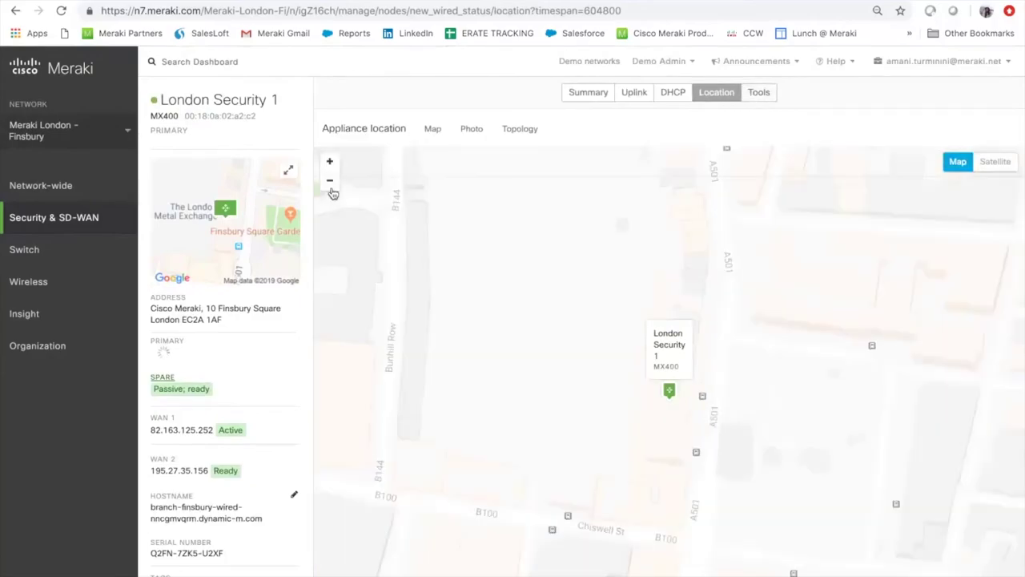
left_click(765, 99)
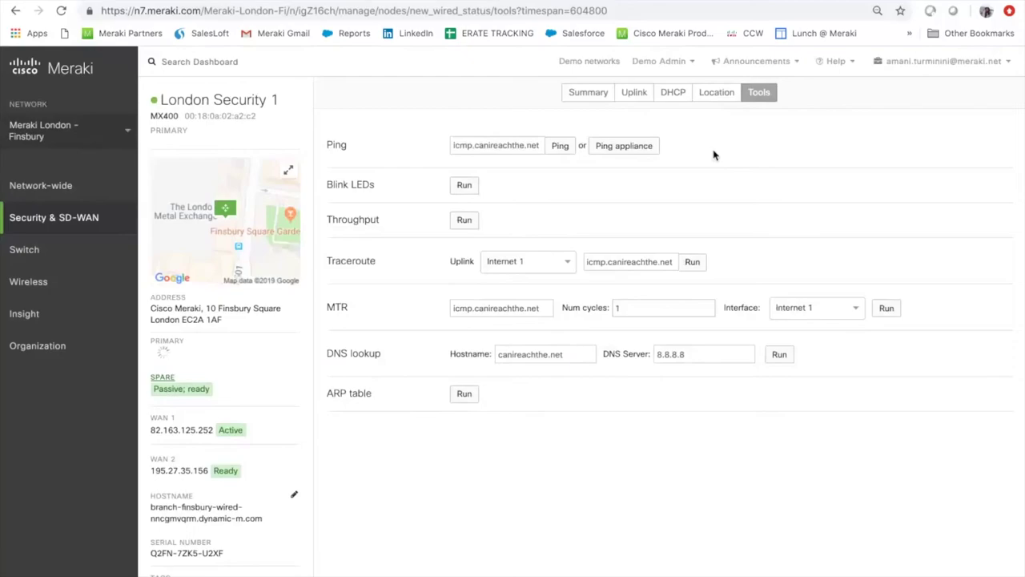
Open the Site-to-site VPN settings for the security appliance and add an exit hub
mouse_move(84, 220)
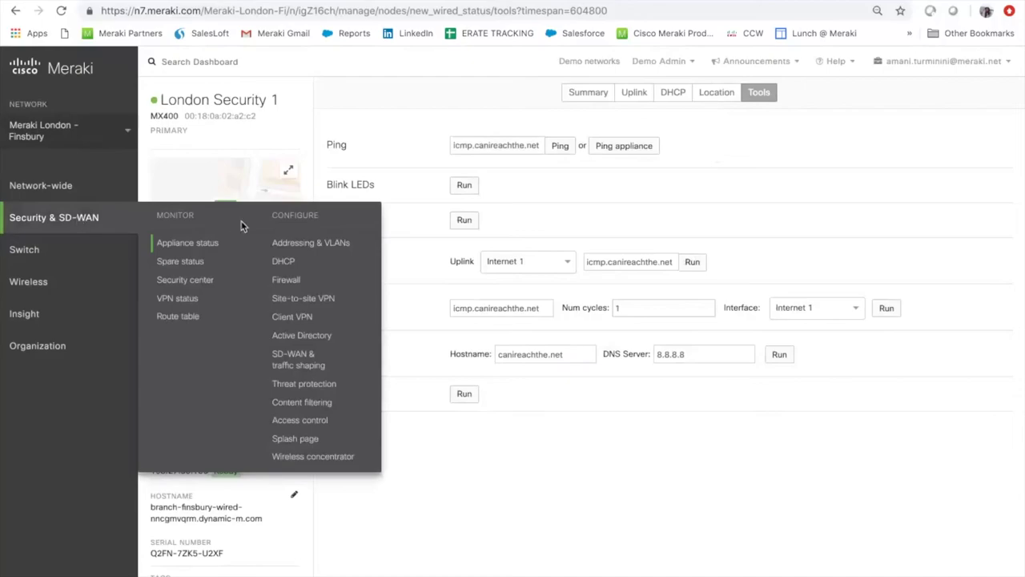
left_click(313, 305)
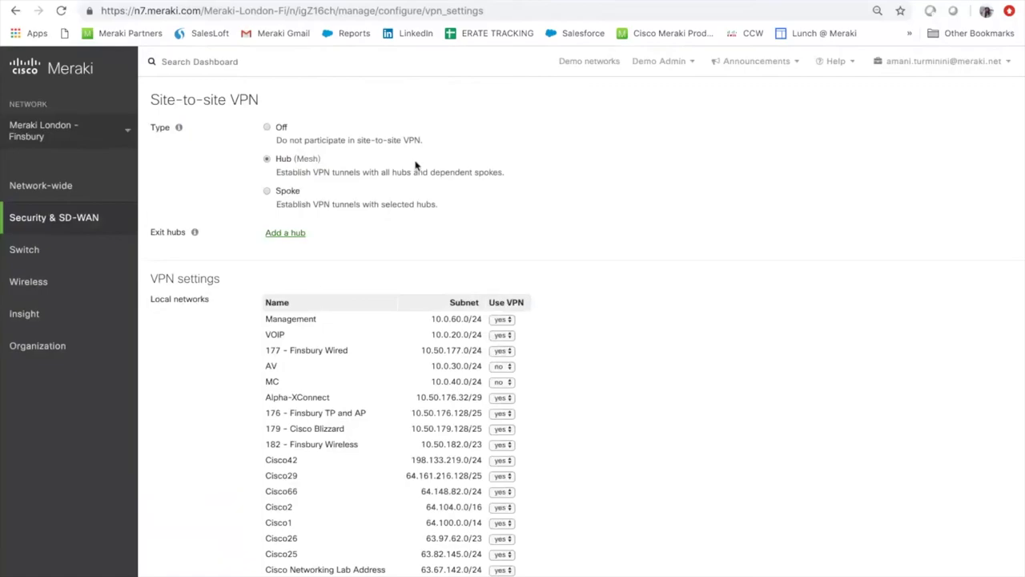
left_click(282, 232)
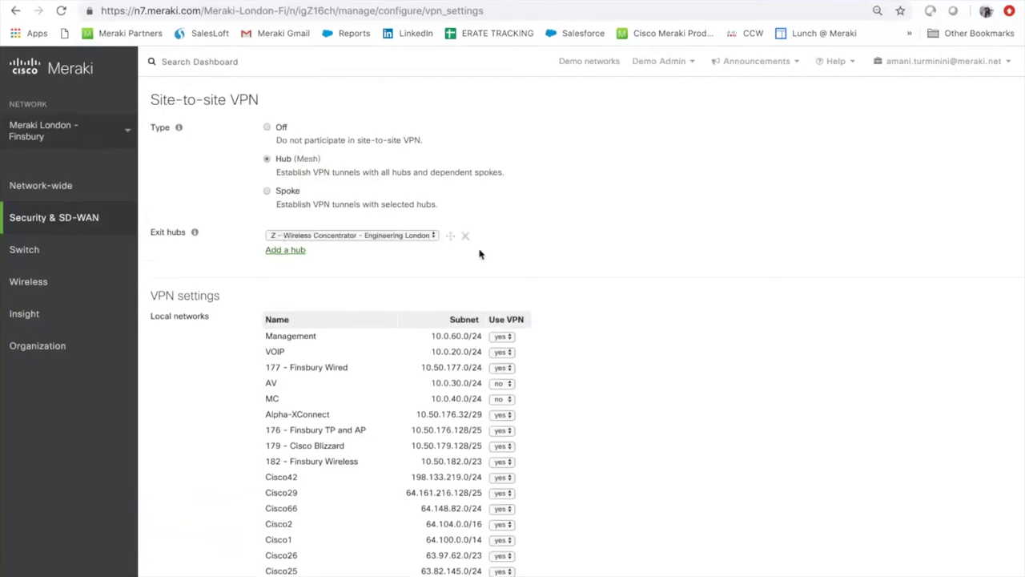
Examine the site-to-site VPN page's local networks, NAT traversal, remote VPN participants and organization-wide settings, and return to the VPN type options
scroll(568, 267, "down", 3)
scroll(568, 267, "down", 2)
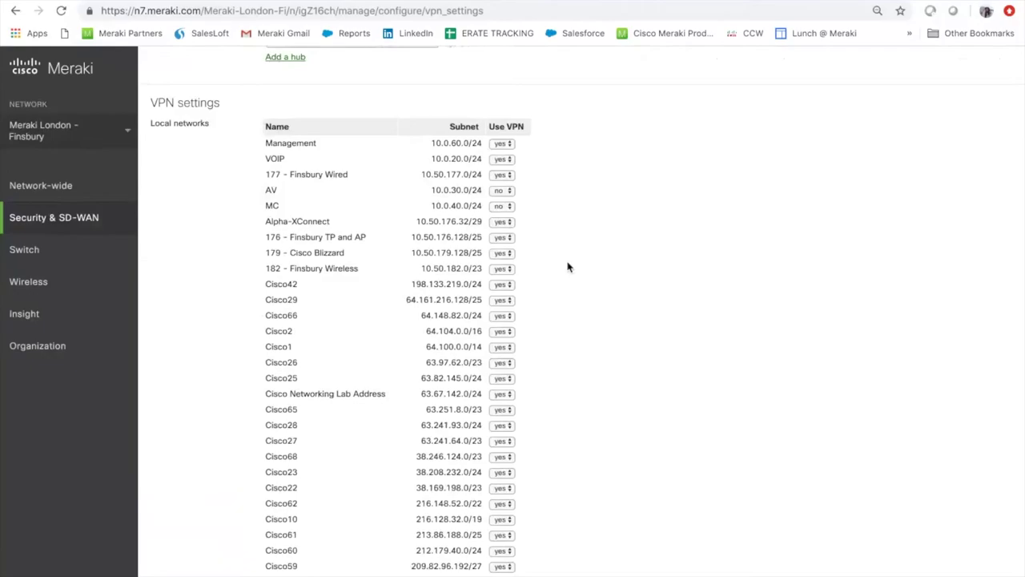
scroll(568, 267, "down", 15)
scroll(568, 267, "down", 10)
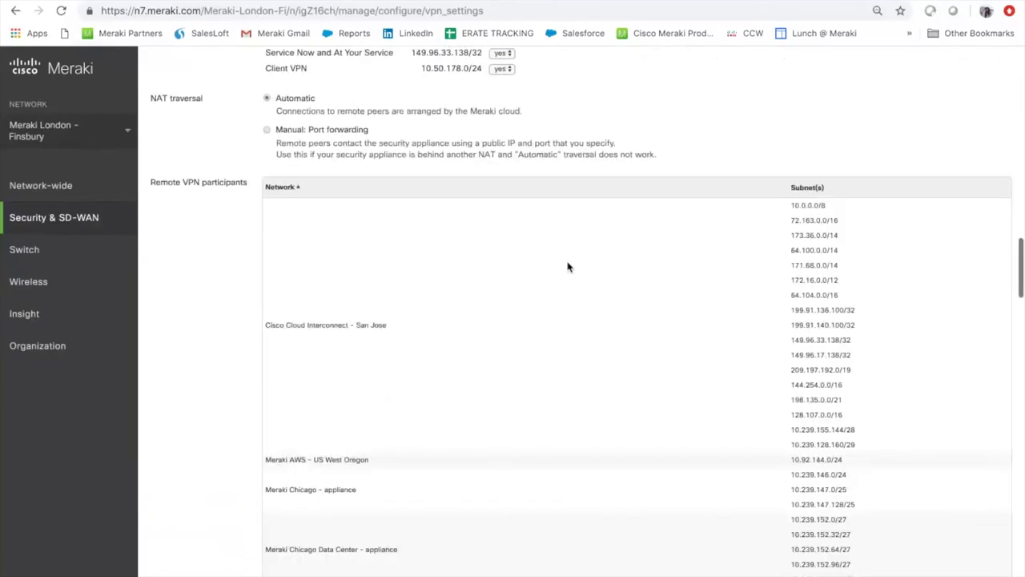
scroll(568, 267, "down", 1)
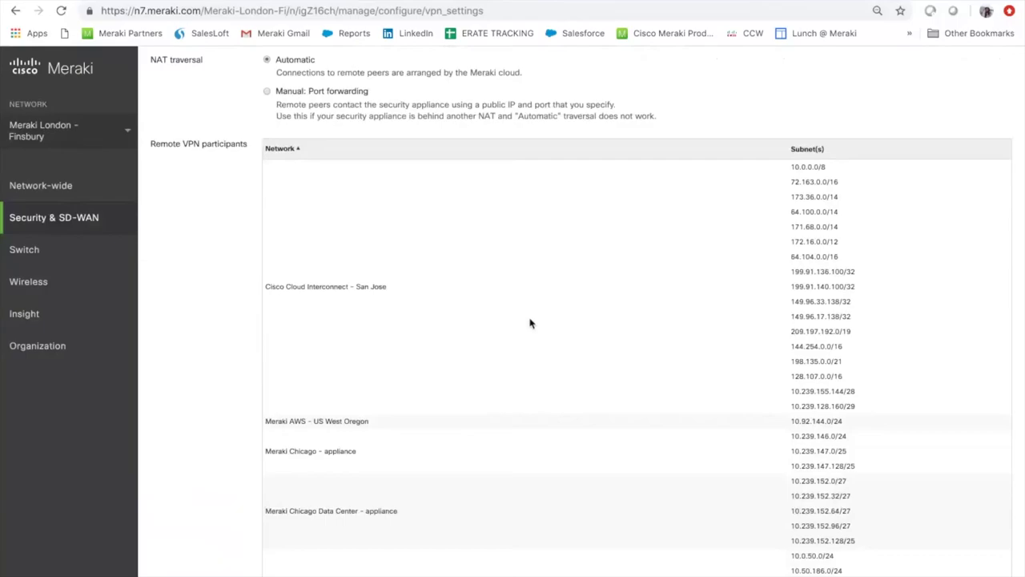
scroll(530, 323, "down", 10)
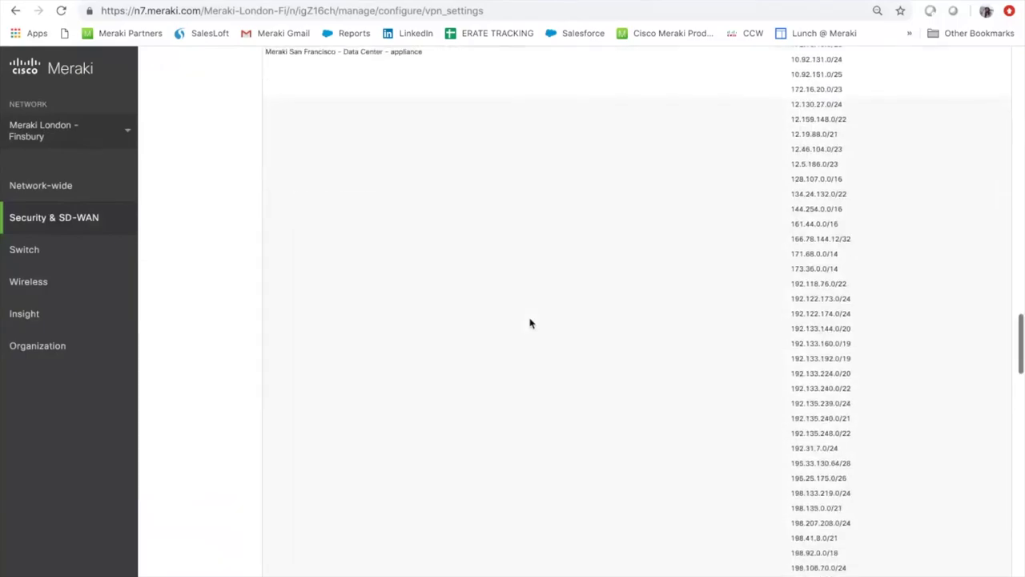
scroll(529, 323, "down", 6)
scroll(529, 323, "down", 20)
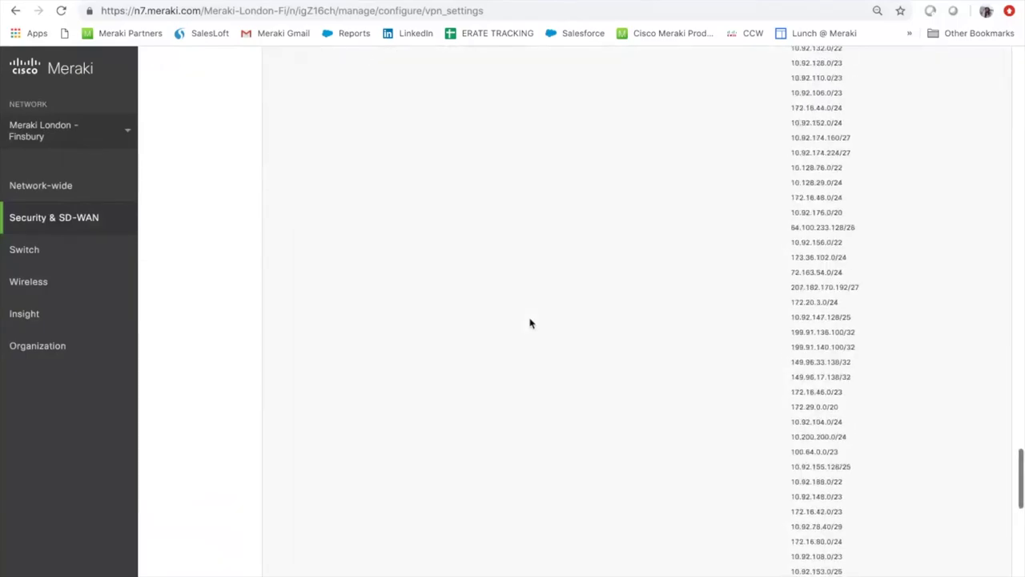
scroll(529, 323, "down", 5)
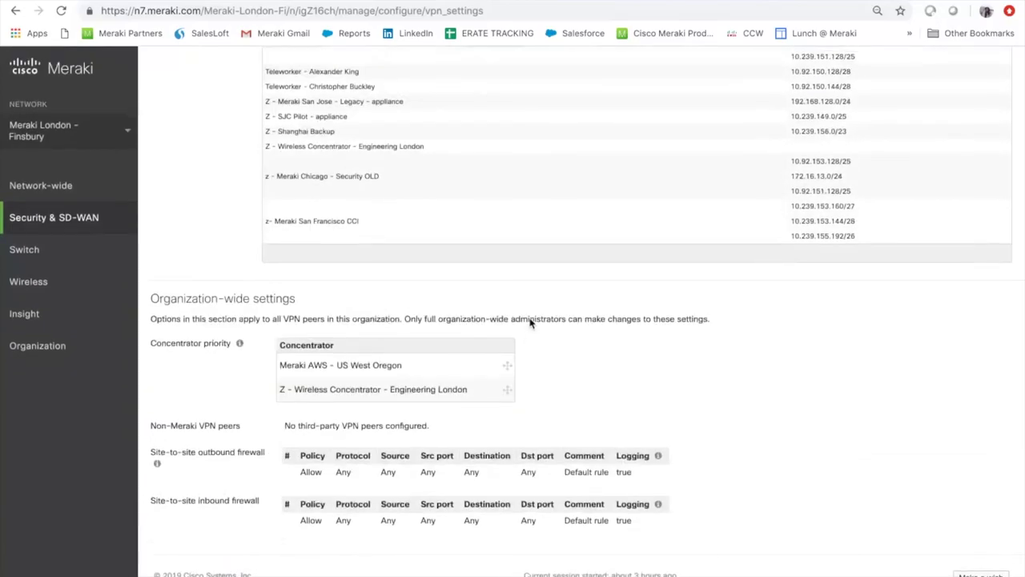
scroll(530, 323, "up", 3)
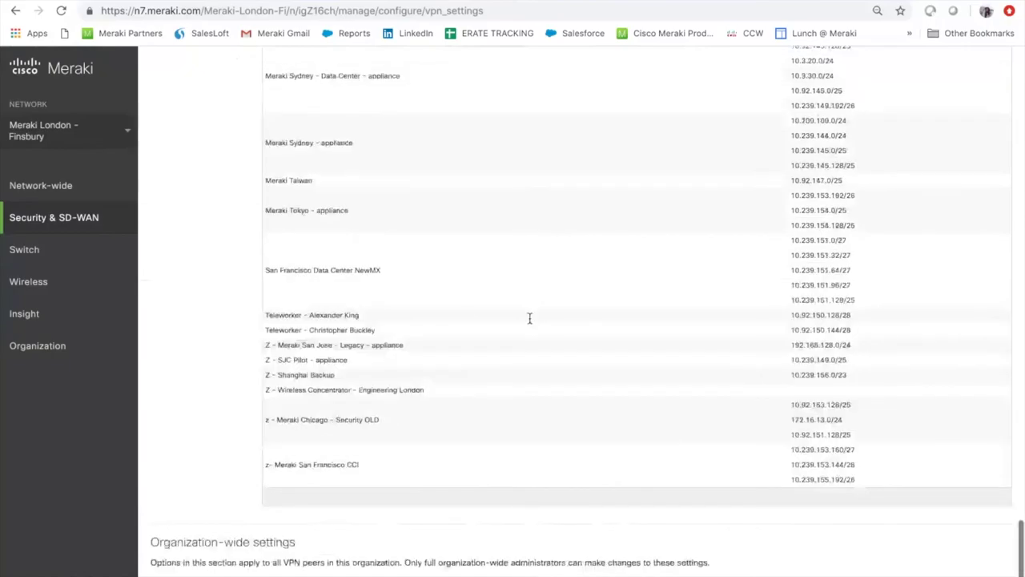
scroll(530, 321, "up", 20)
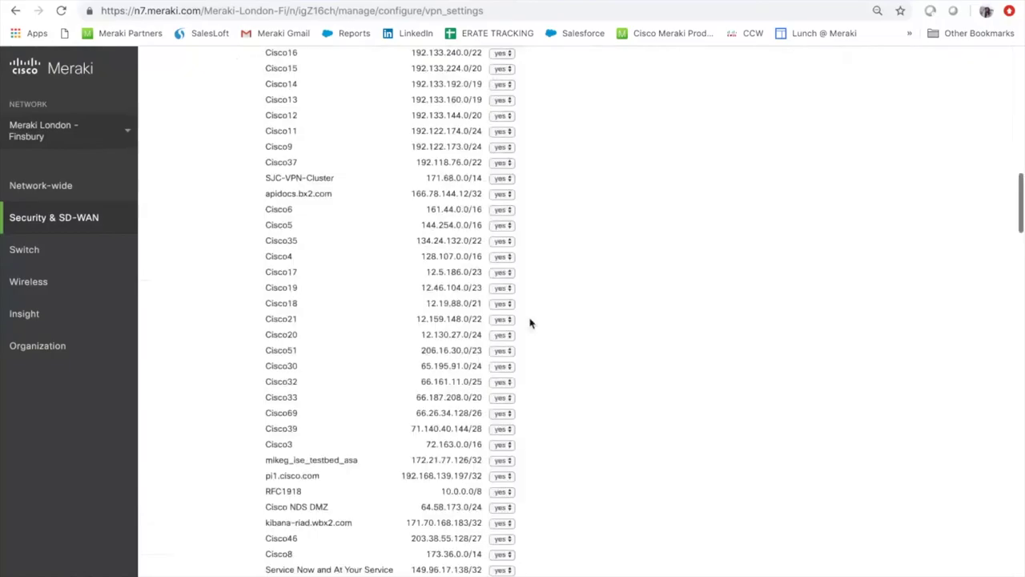
scroll(529, 323, "up", 5)
scroll(529, 323, "down", 1)
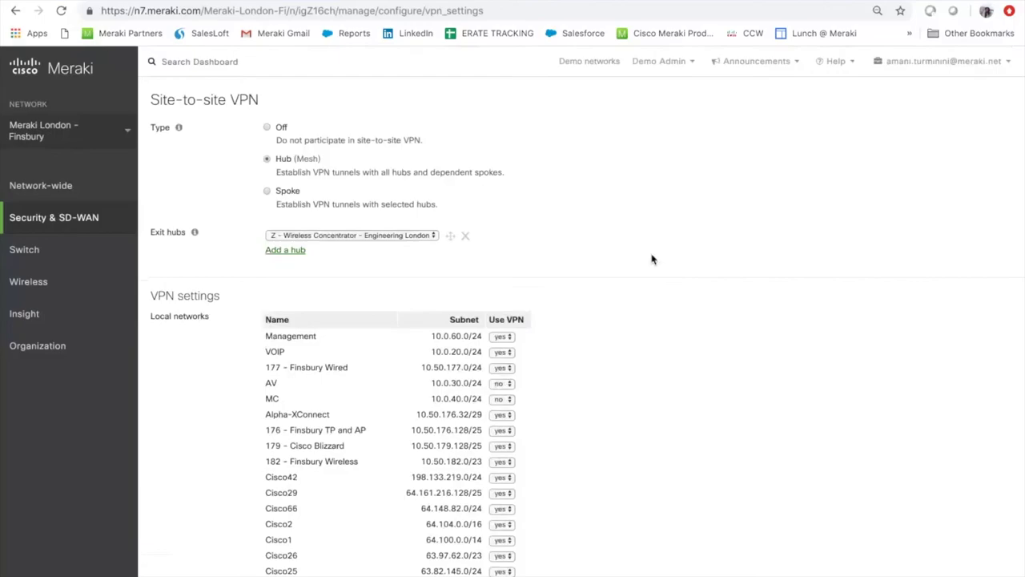
Leave the VPN settings without saving and review the Security Center's events over time, most affected clients, and top sources of threats
mouse_move(96, 216)
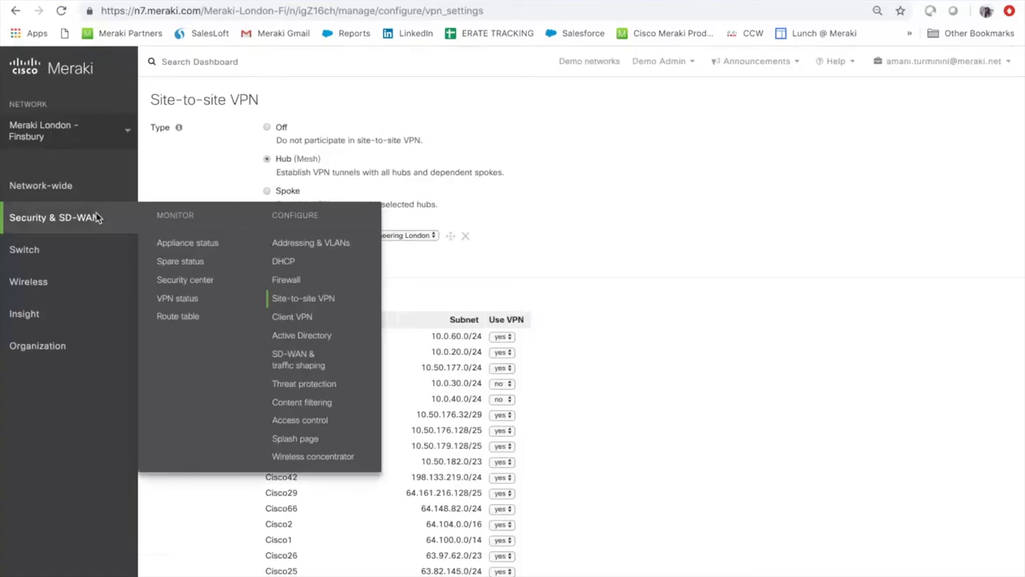
left_click(210, 281)
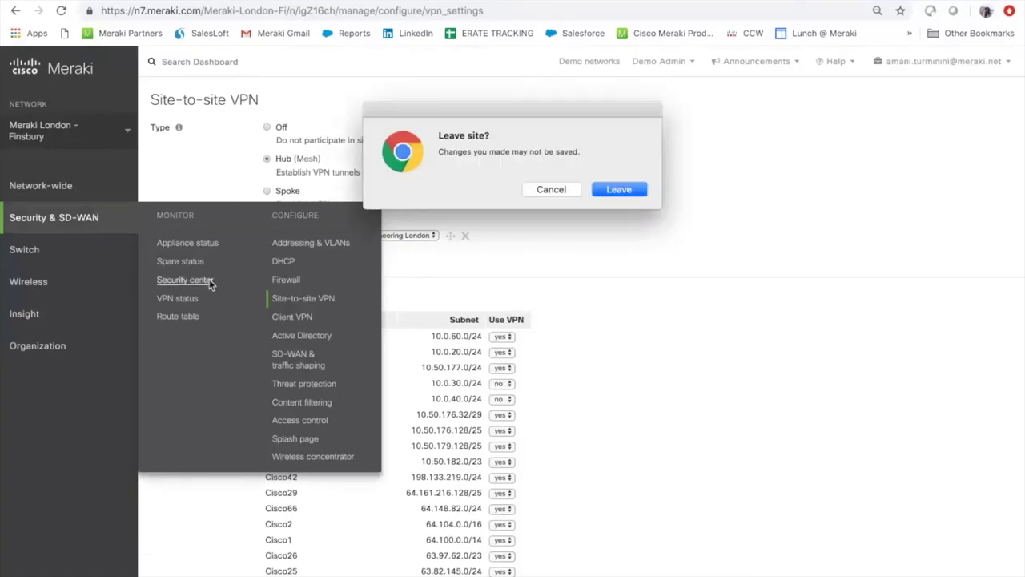
left_click(617, 190)
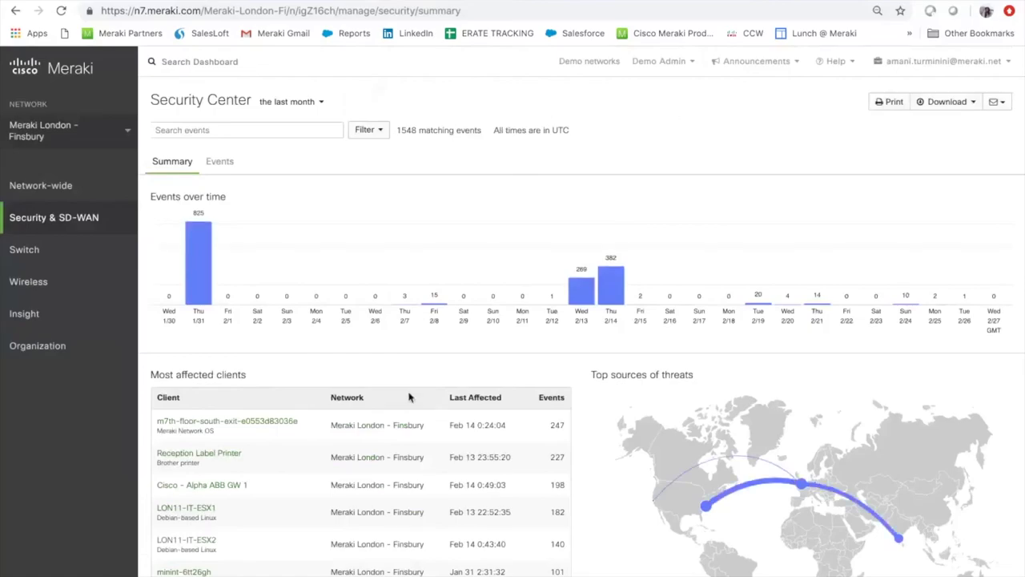
scroll(408, 396, "down", 2)
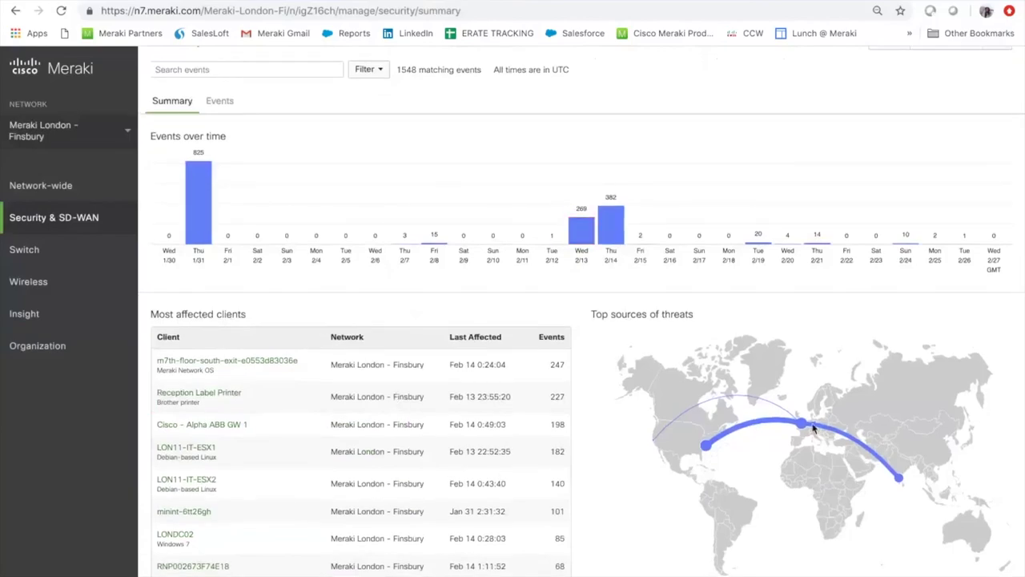
scroll(640, 354, "down", 2)
scroll(641, 354, "down", 5)
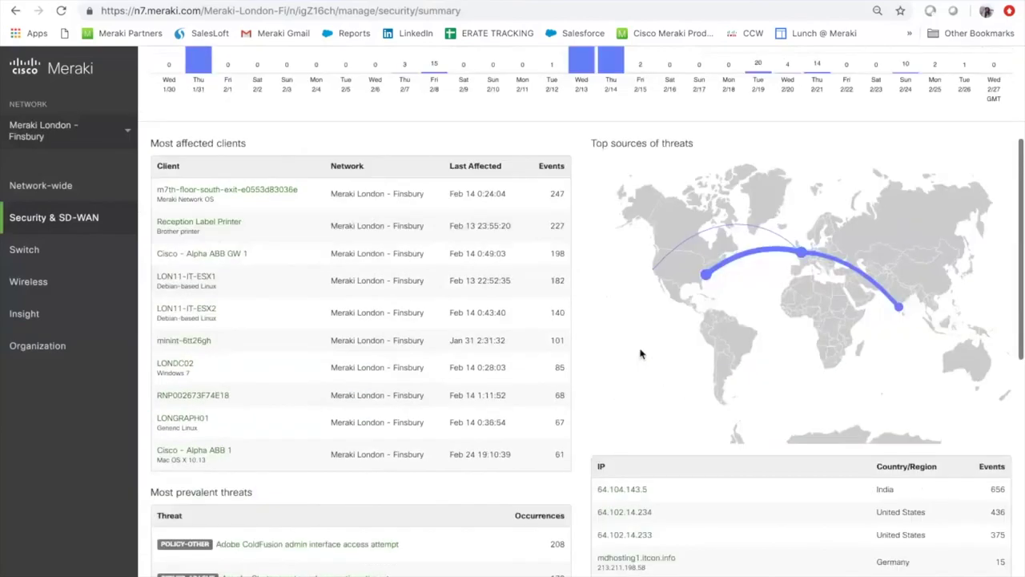
scroll(640, 354, "up", 8)
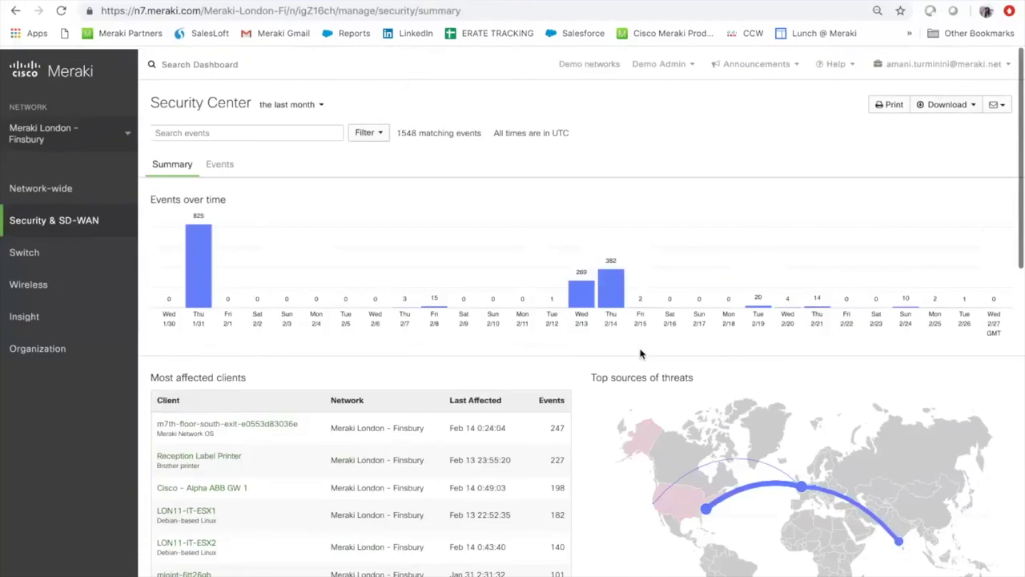
left_click(1003, 104)
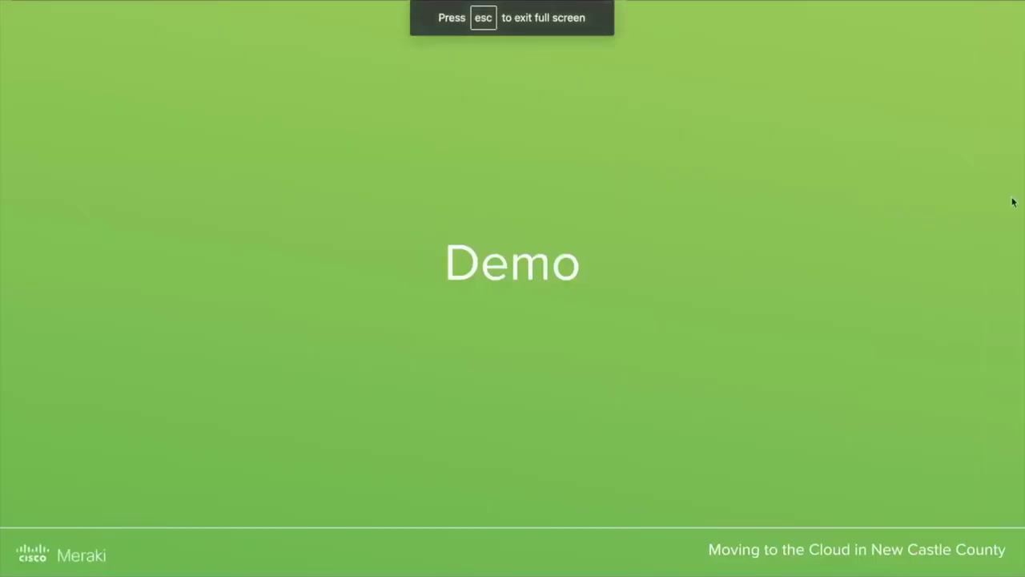
key("Right")
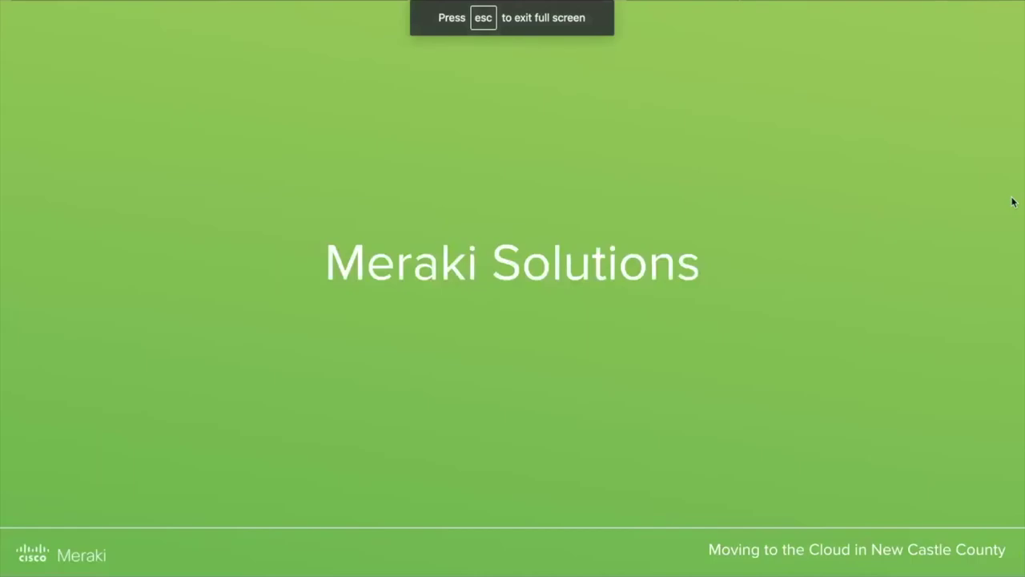
key("Right")
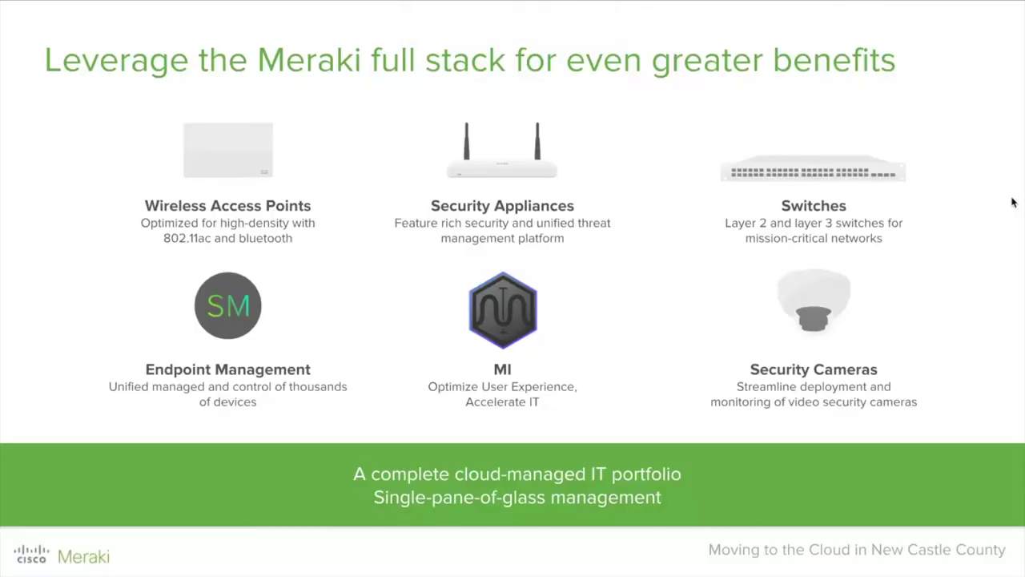